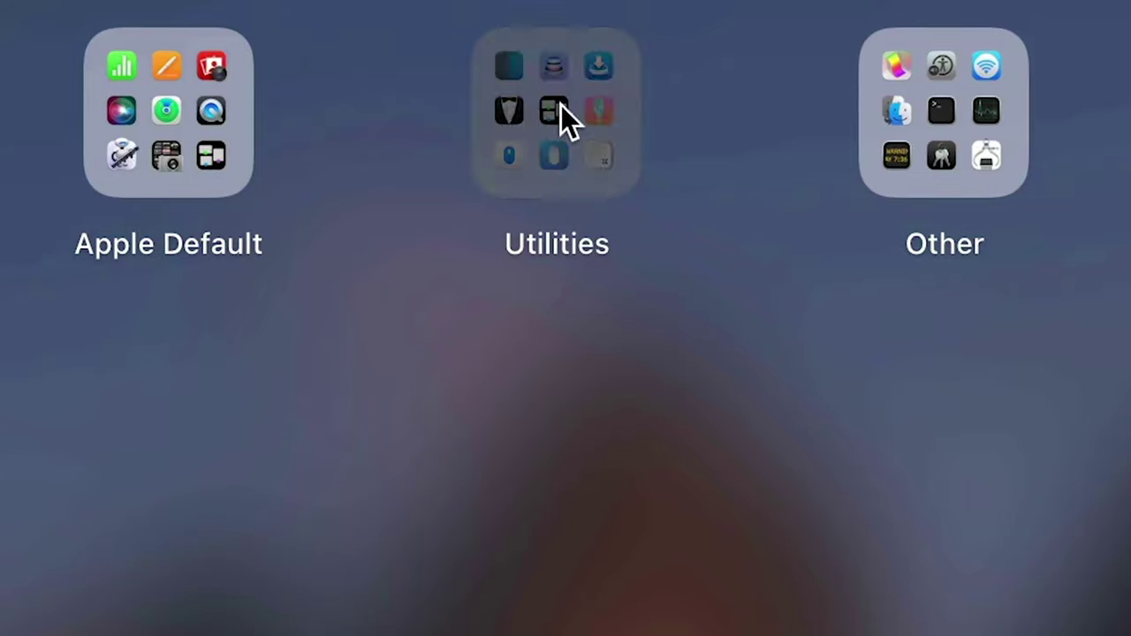
# Bring up Launchpad's Utilities folder of installed apps to look for Screenshot.
pyautogui.click(560, 116)
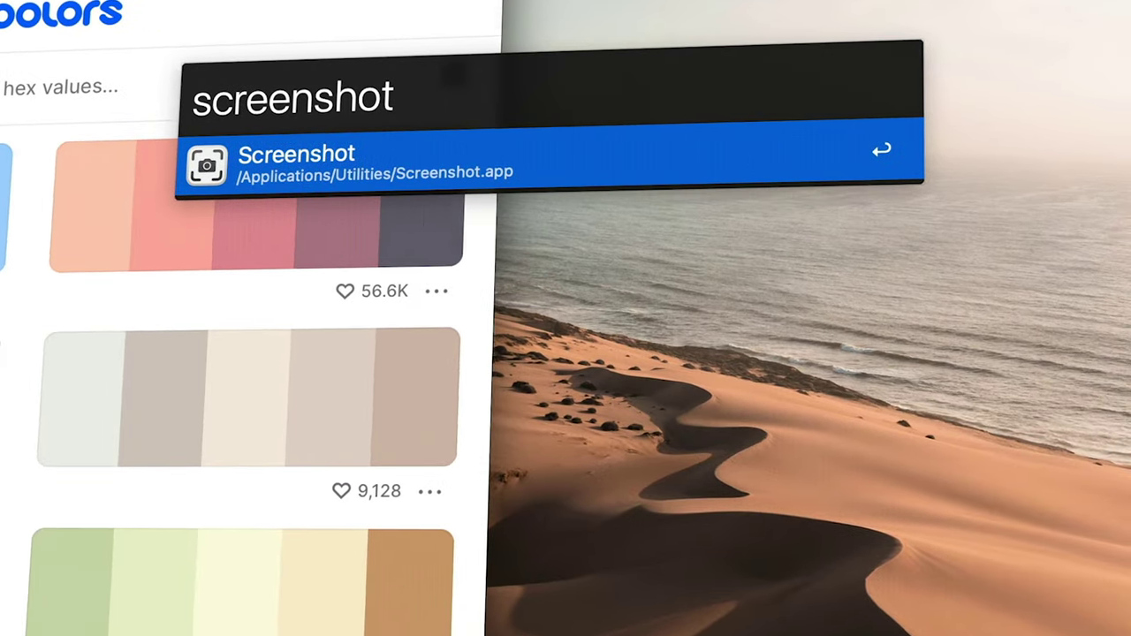
# Capture the colour-palette grid in Shottr and blur out its 34.6K like count.
pyautogui.press('Return')
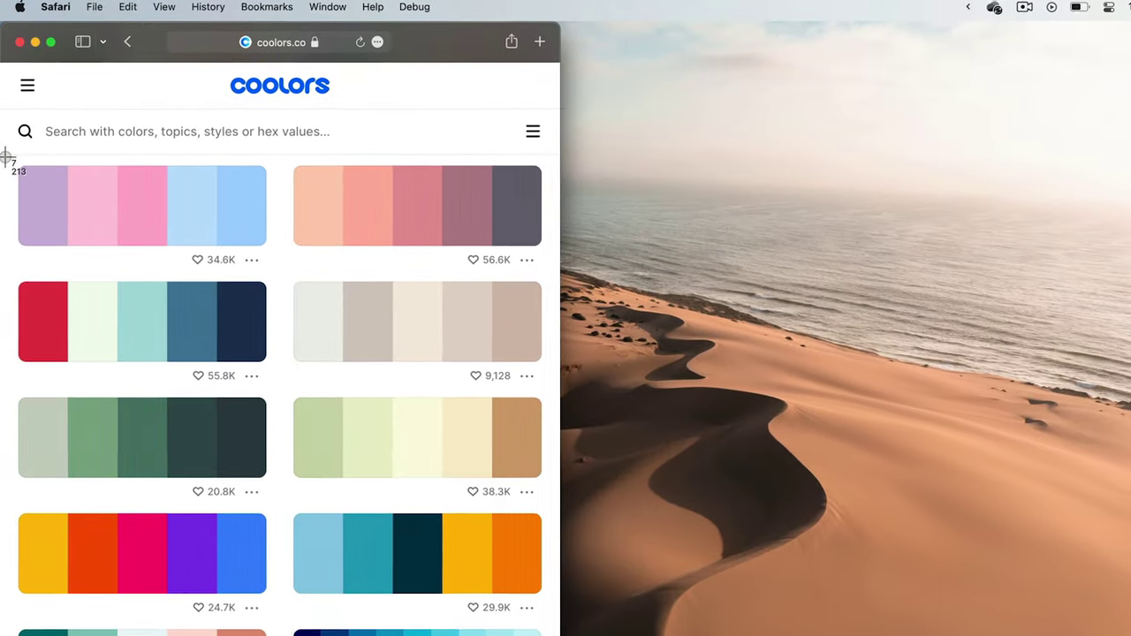
pyautogui.moveTo(5, 158); pyautogui.dragTo(575, 515)
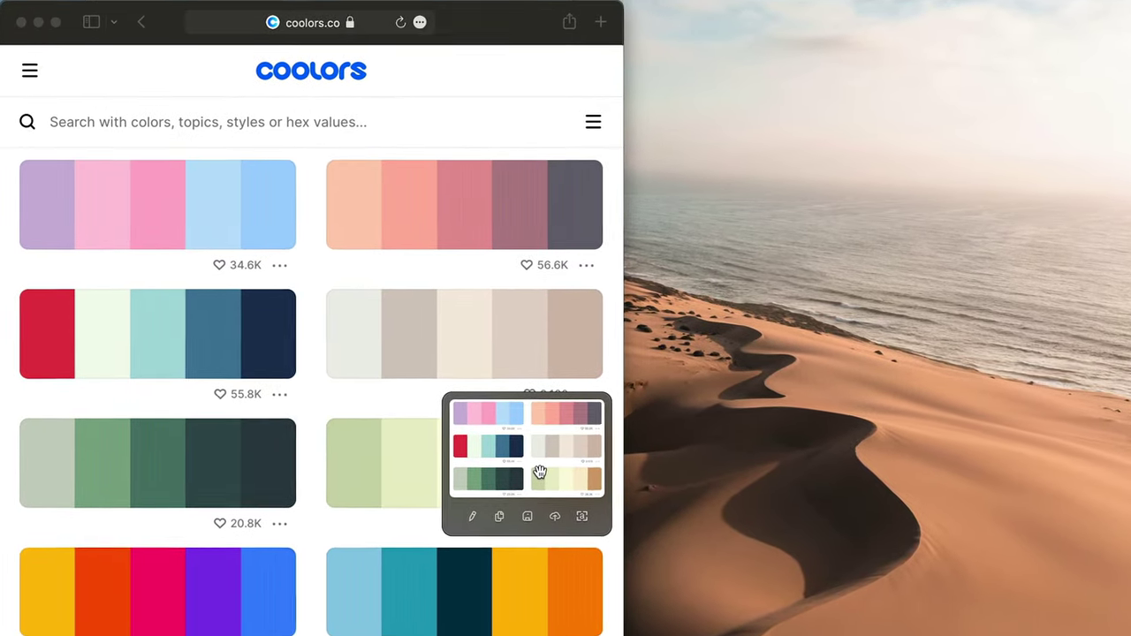
pyautogui.doubleClick(536, 471)
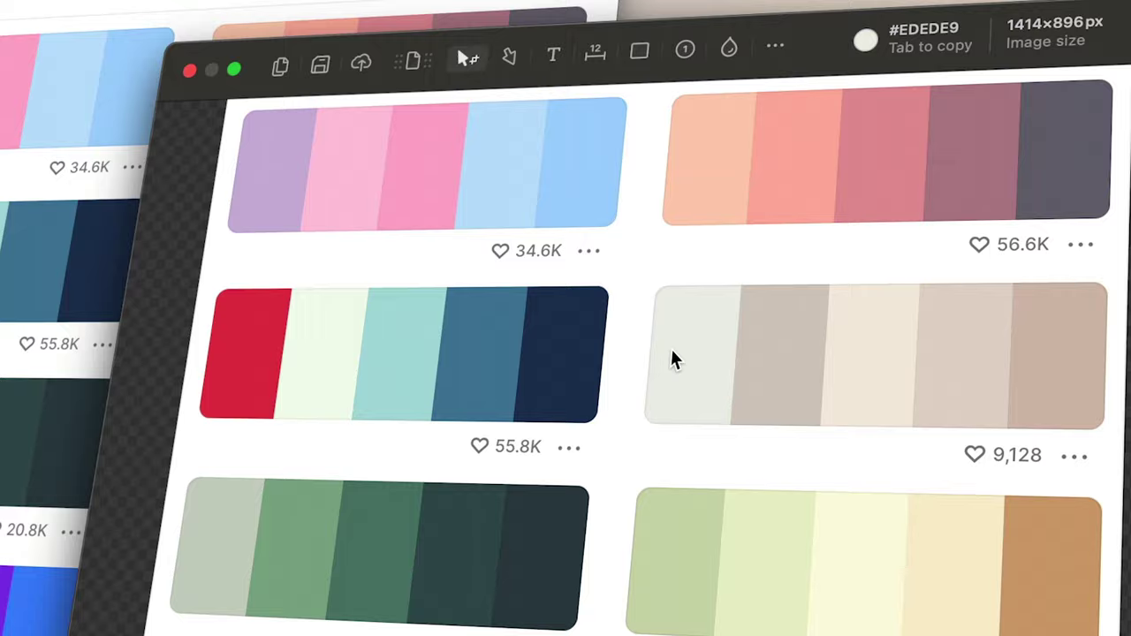
pyautogui.click(754, 78)
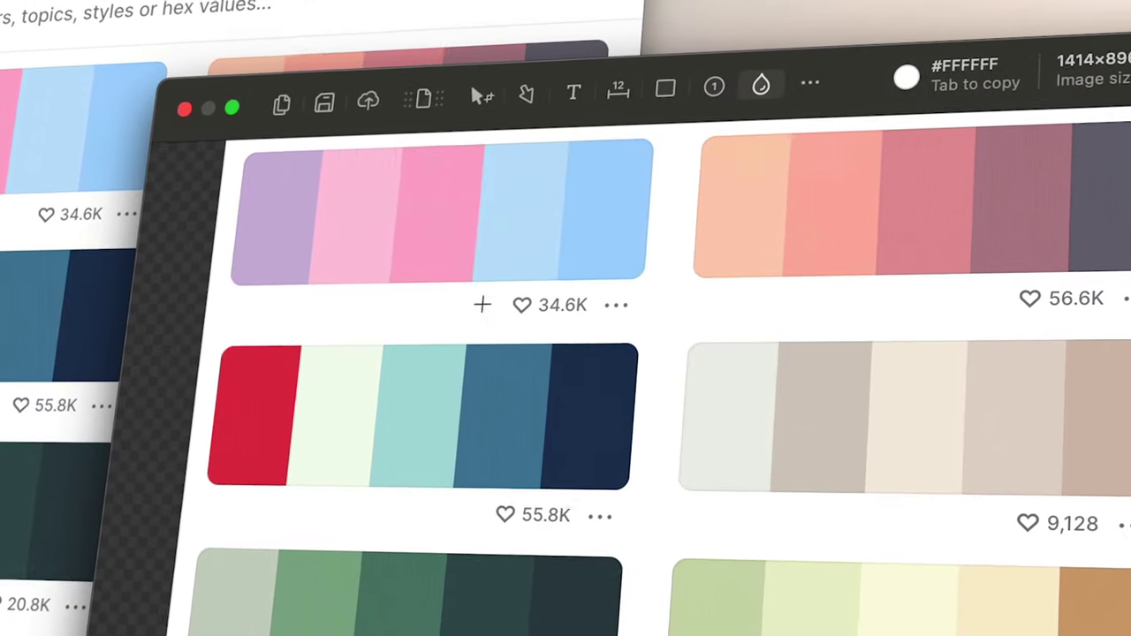
pyautogui.moveTo(493, 265)
pyautogui.mouseDown()
pyautogui.moveTo(650, 314)
pyautogui.moveTo(658, 327)
pyautogui.mouseUp()
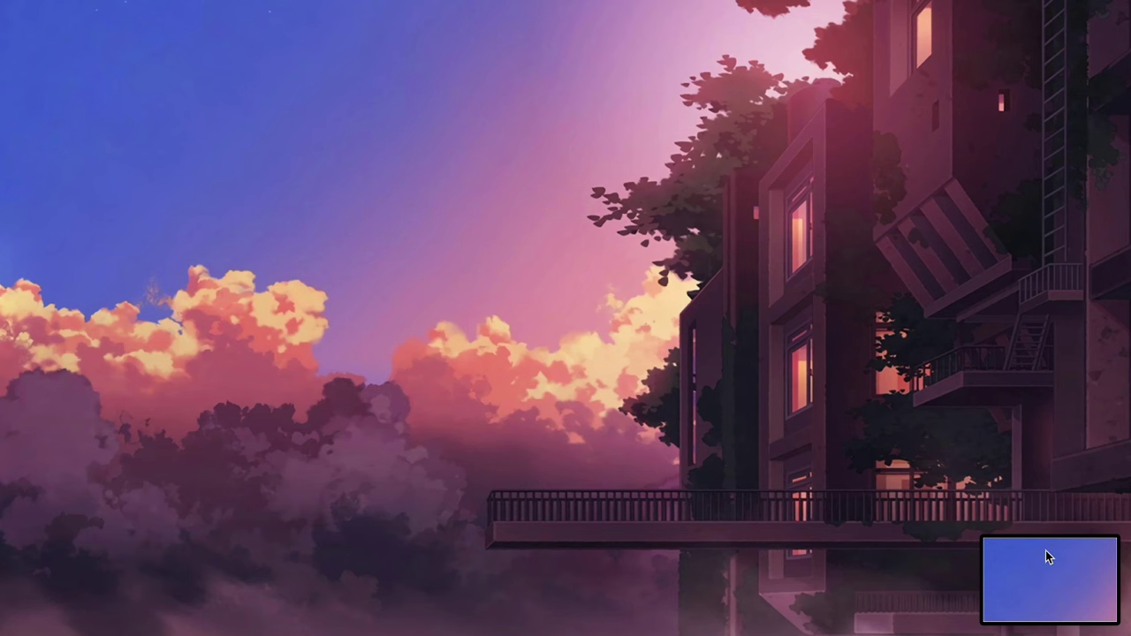
# Discard the Markup copy and open the new palette screenshot in Shottr.
pyautogui.click(1046, 551)
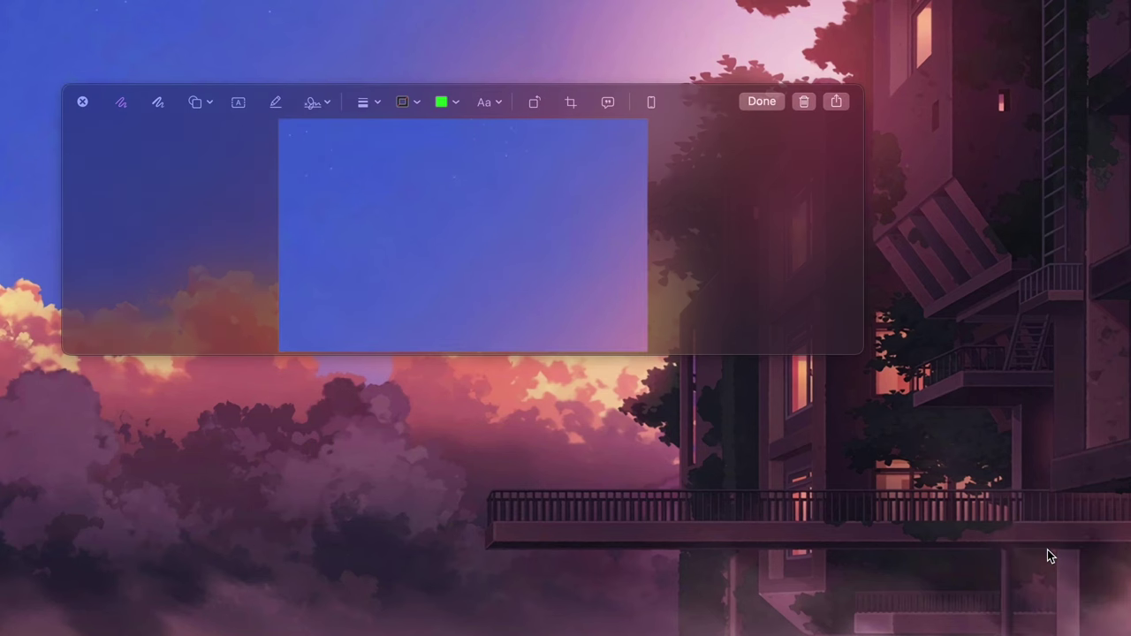
pyautogui.click(804, 108)
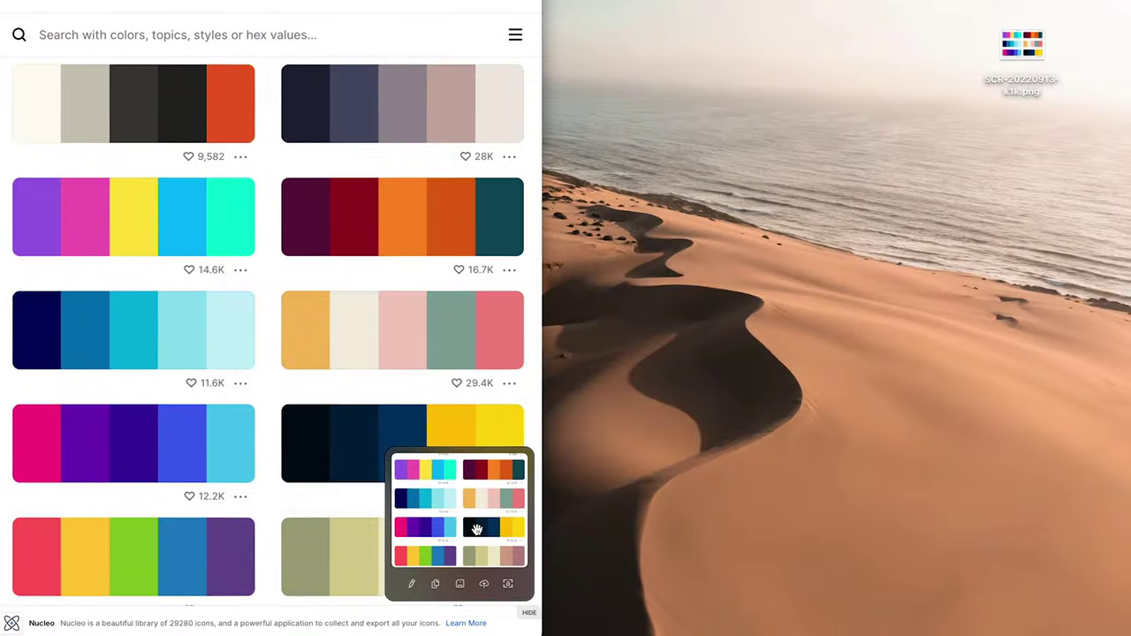
pyautogui.click(476, 531)
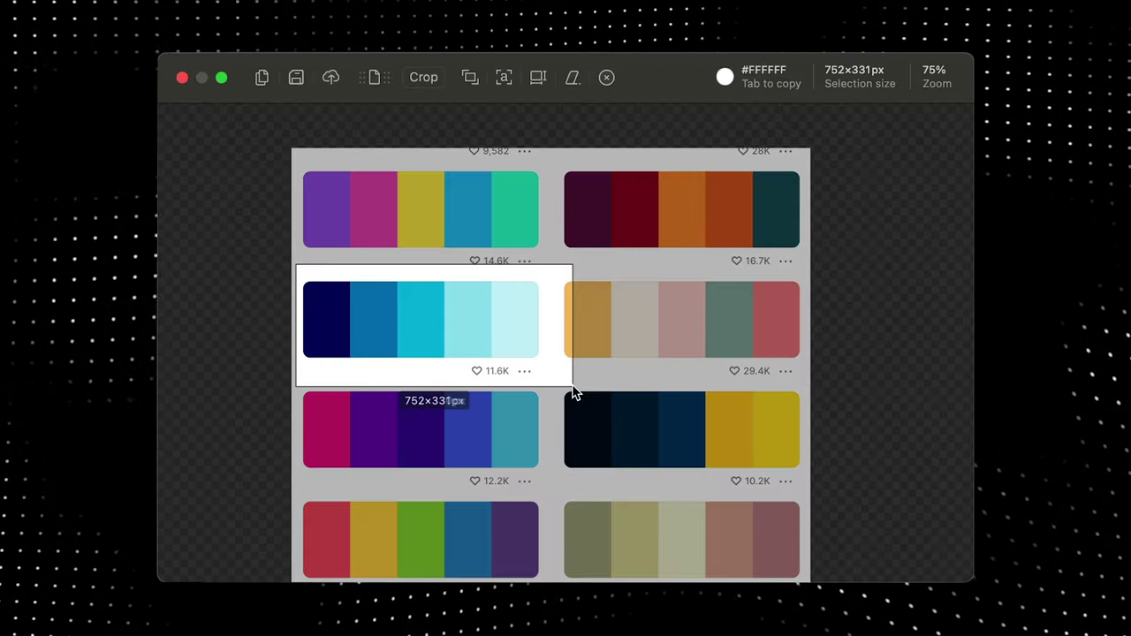
# Crop the screenshot down to the single blue palette with 11.6K likes.
pyautogui.press('Return')
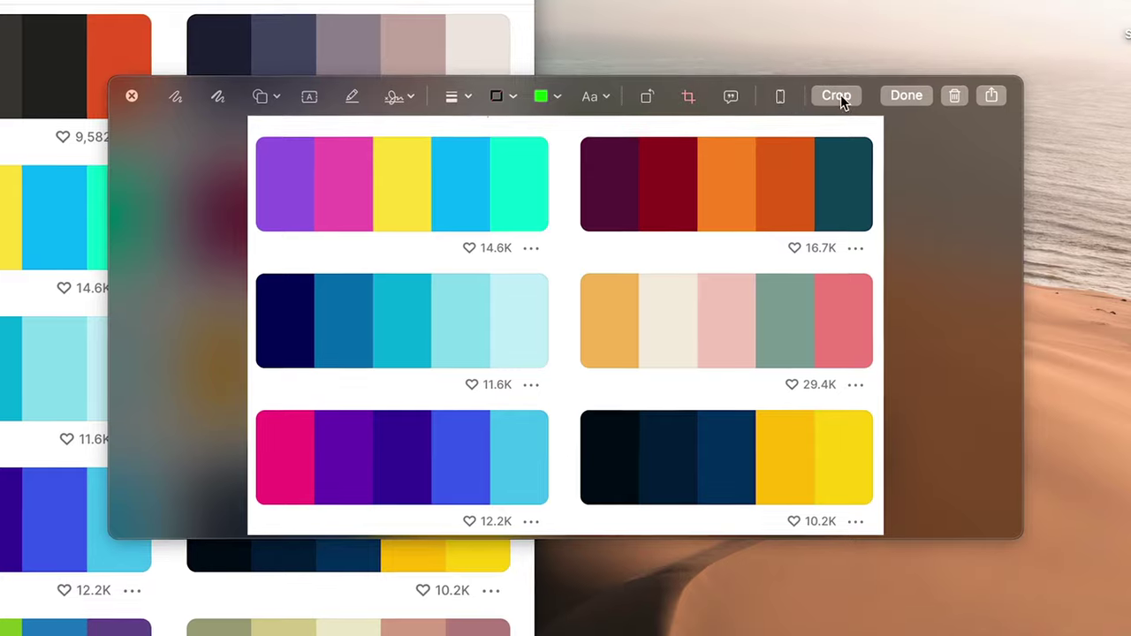
pyautogui.click(836, 95)
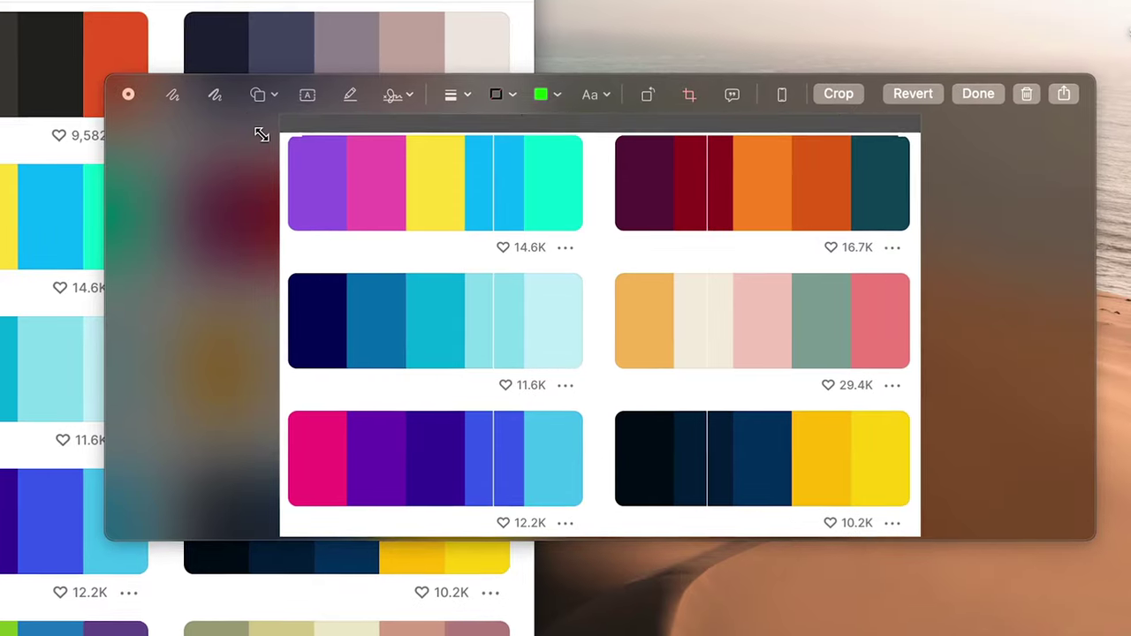
pyautogui.moveTo(258, 130); pyautogui.dragTo(278, 255)
pyautogui.moveTo(927, 539); pyautogui.dragTo(588, 398)
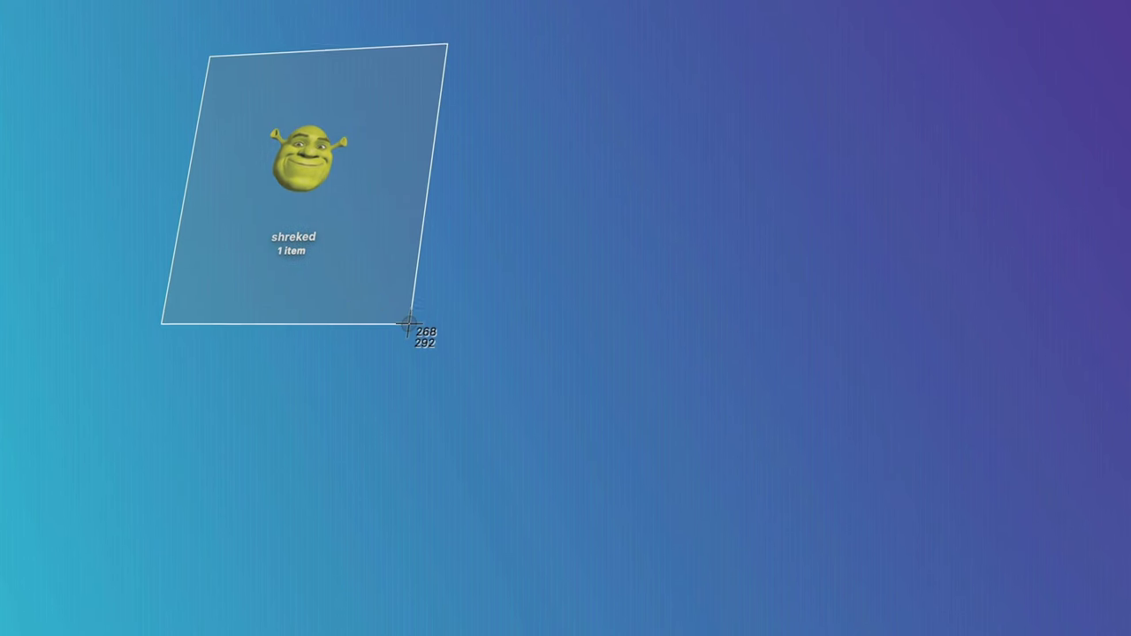
# Capture the 'shreked' folder, copy it and paste it into a TextEdit document.
pyautogui.moveTo(409, 323); pyautogui.dragTo(410, 325)
pyautogui.doubleClick(416, 335)
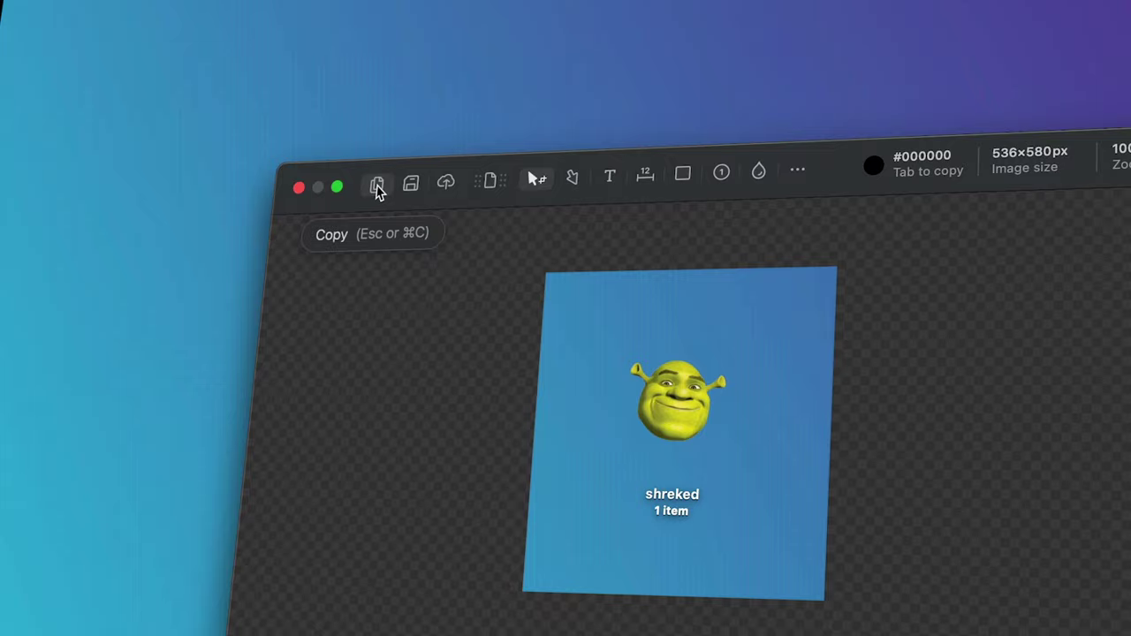
pyautogui.click(371, 174)
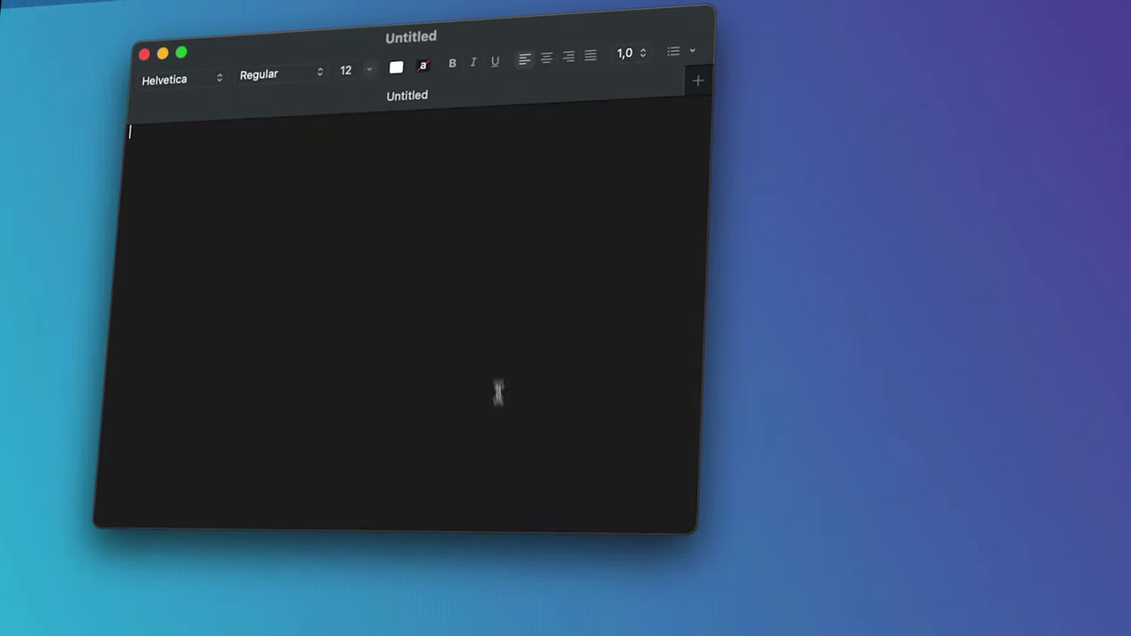
pyautogui.press('super+v')
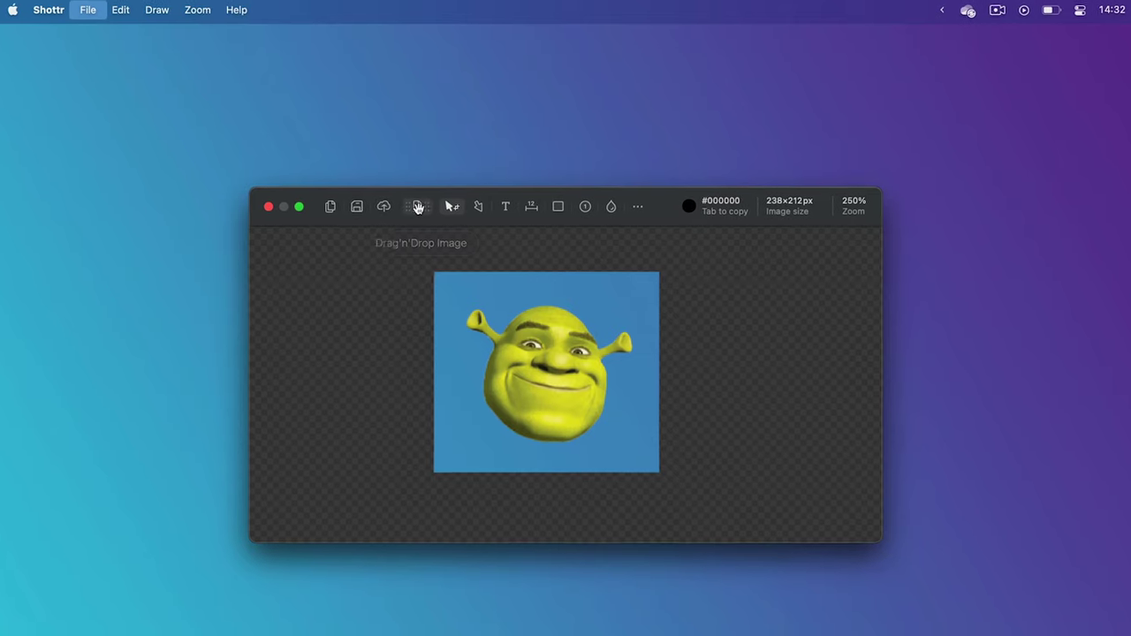
# Drag the capture out as a PNG into TextEdit, then frame WHAT with a red rectangle.
pyautogui.moveTo(417, 206); pyautogui.dragTo(553, 589)
pyautogui.moveTo(552, 590); pyautogui.dragTo(552, 589)
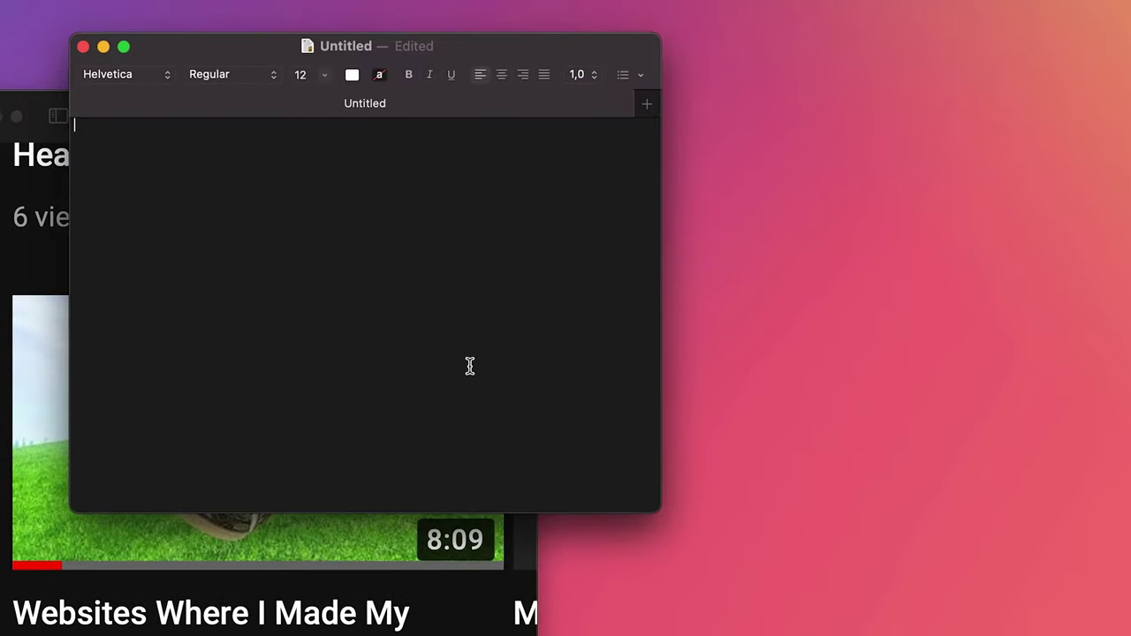
pyautogui.press('super+v')
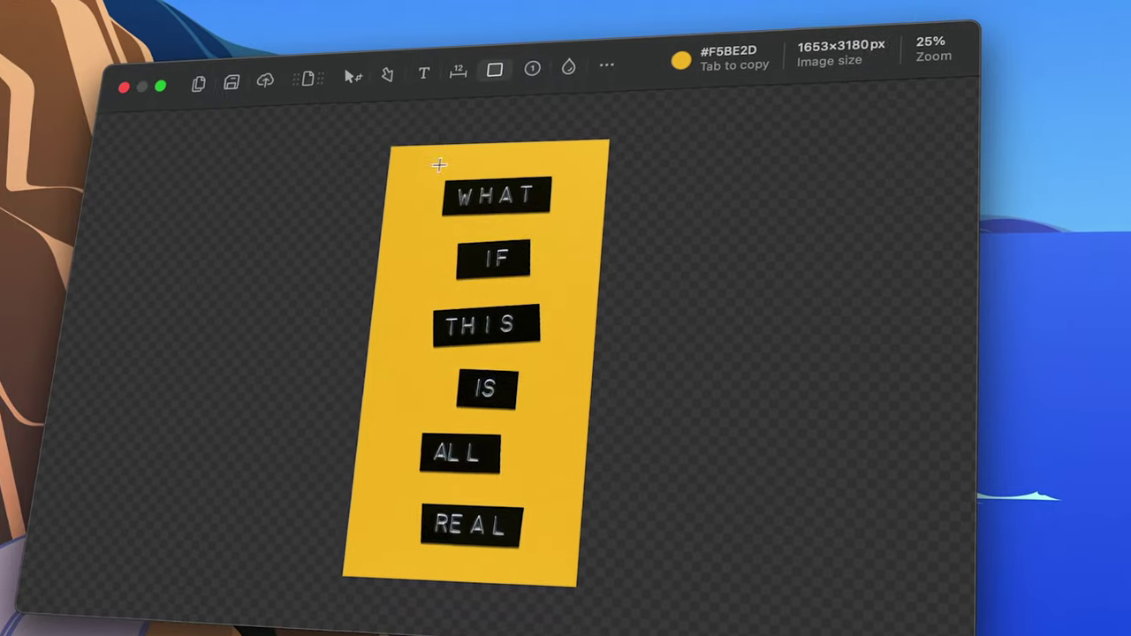
pyautogui.moveTo(425, 173)
pyautogui.mouseDown()
pyautogui.moveTo(517, 202)
pyautogui.moveTo(562, 243)
pyautogui.mouseUp()
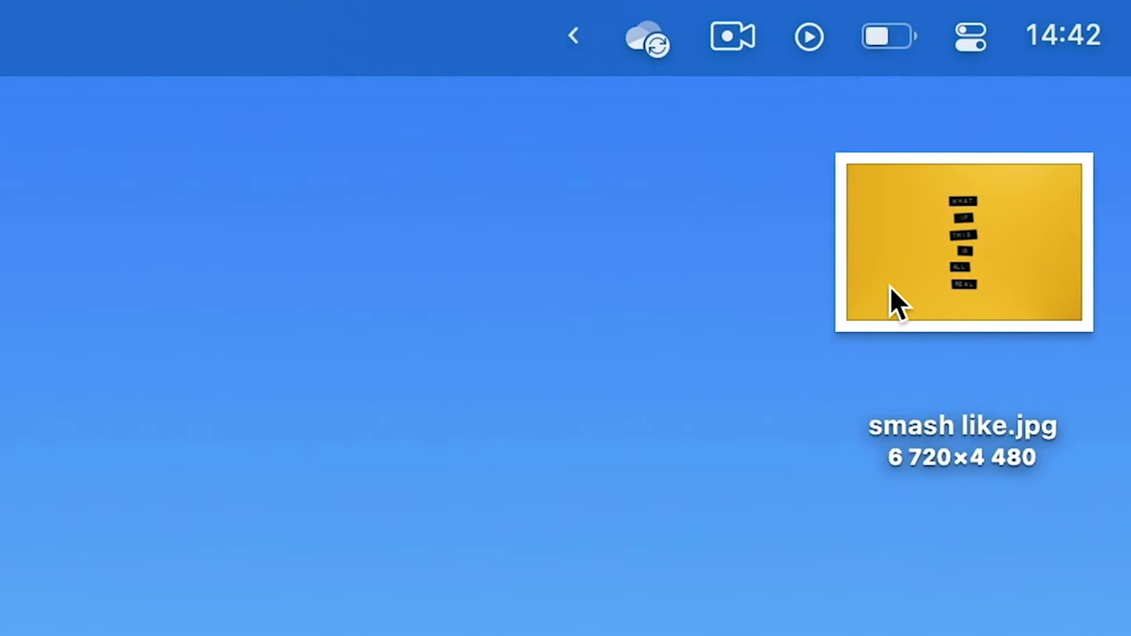
# Open smash like.jpg in Shottr and crop it to the column of word labels.
pyautogui.rightClick(893, 295)
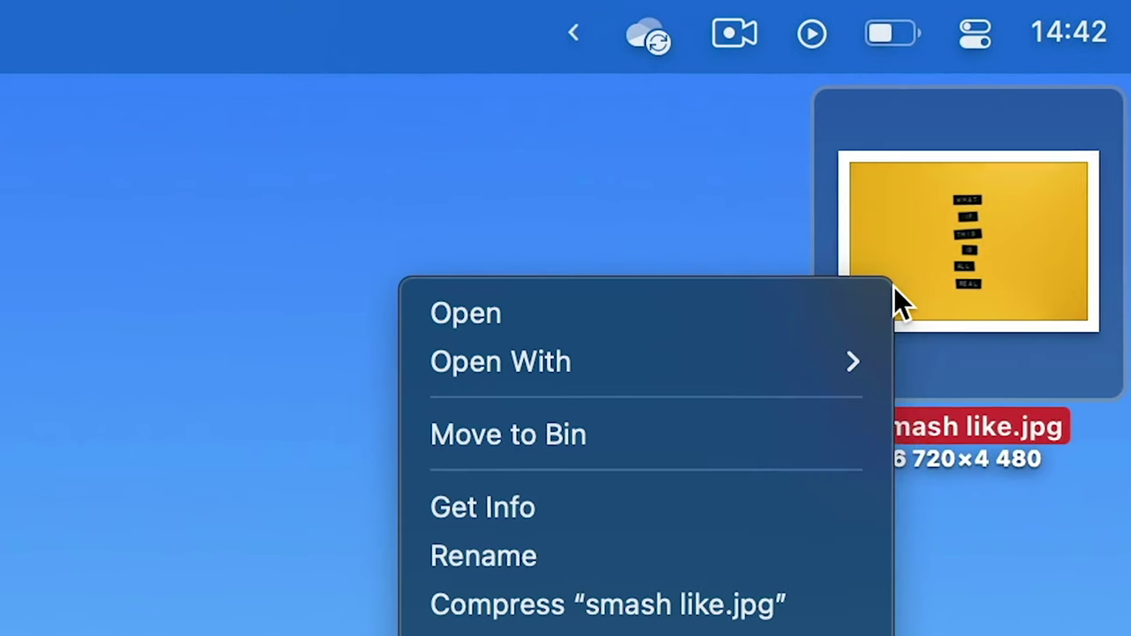
pyautogui.moveTo(928, 64)
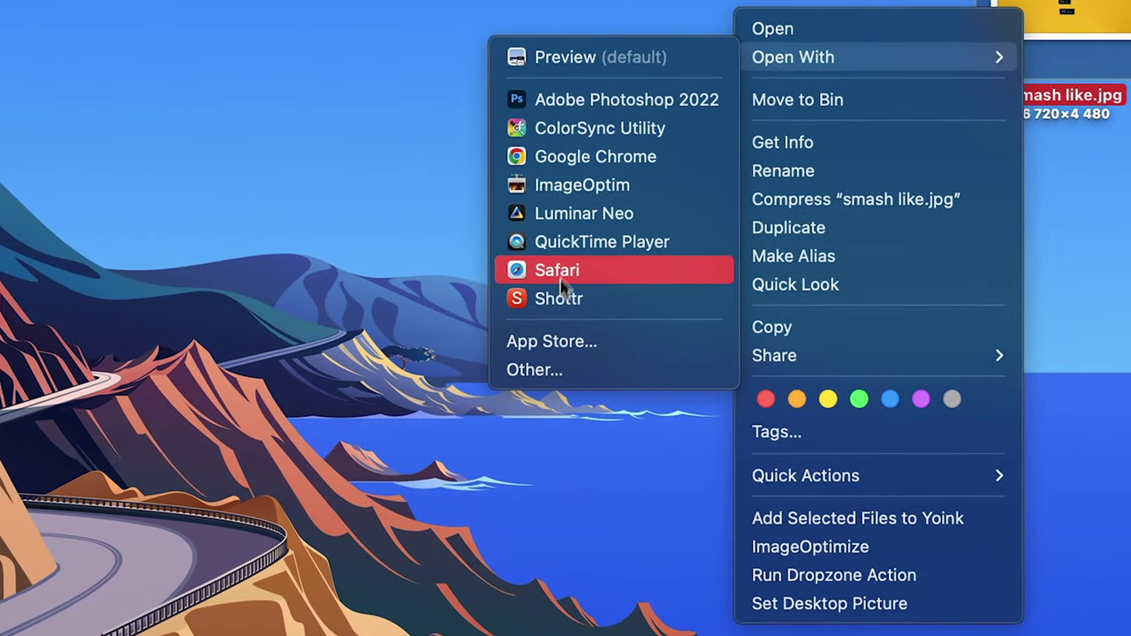
pyautogui.click(555, 289)
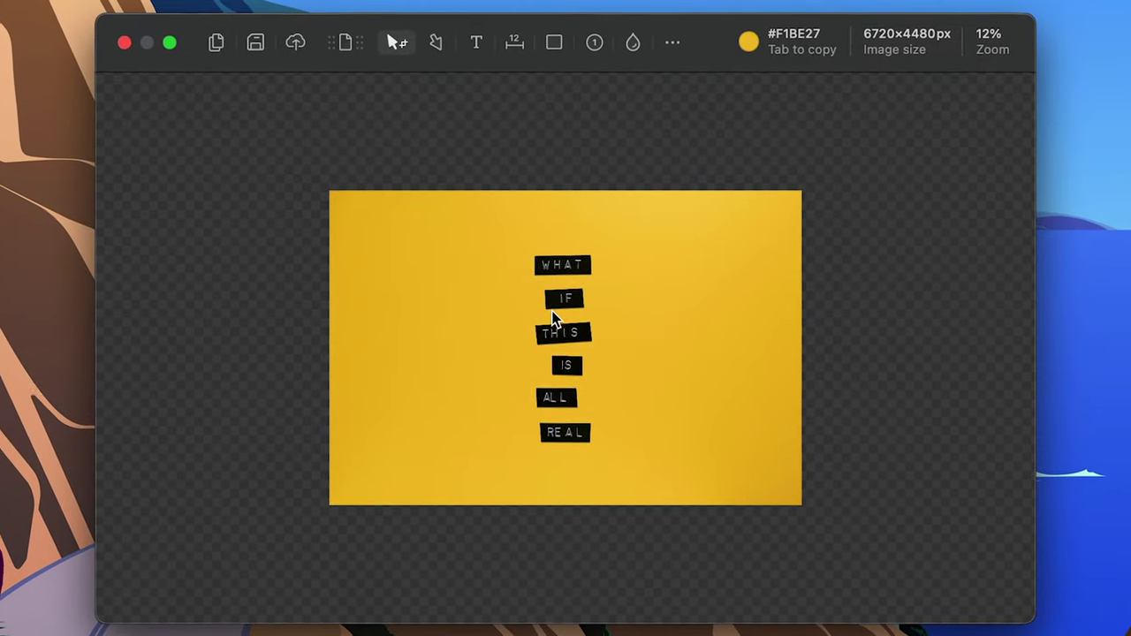
pyautogui.scroll(3, 471, 351)
pyautogui.press('c')
pyautogui.moveTo(469, 185); pyautogui.dragTo(701, 625)
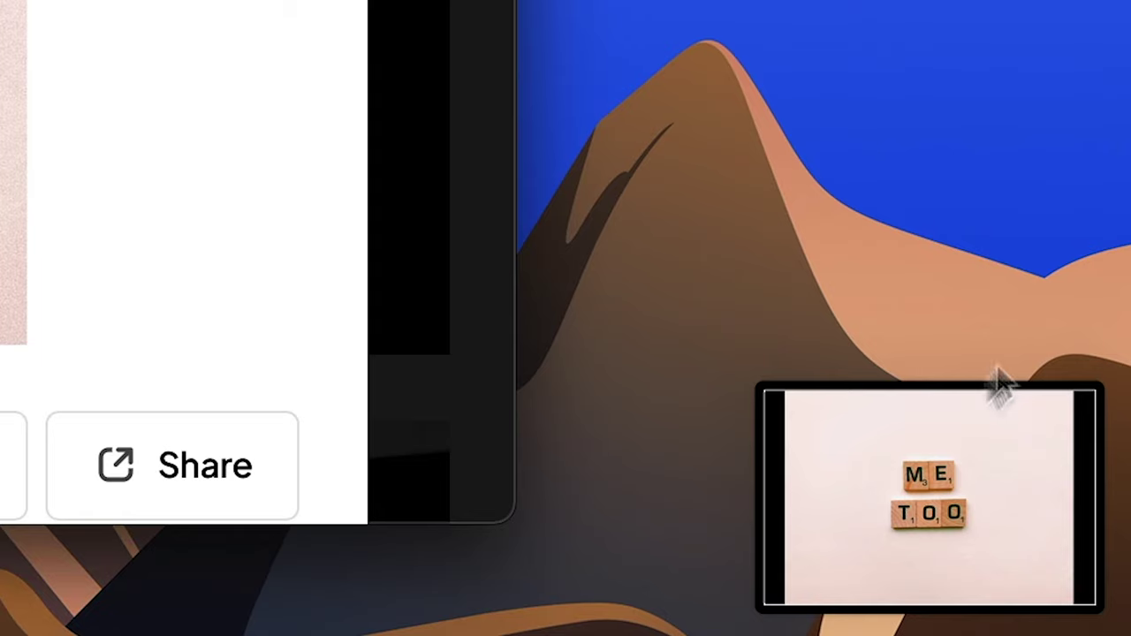
# Pixelate the tweet header's avatar, profile name and handle, adjusting the blur strength.
pyautogui.click(952, 445)
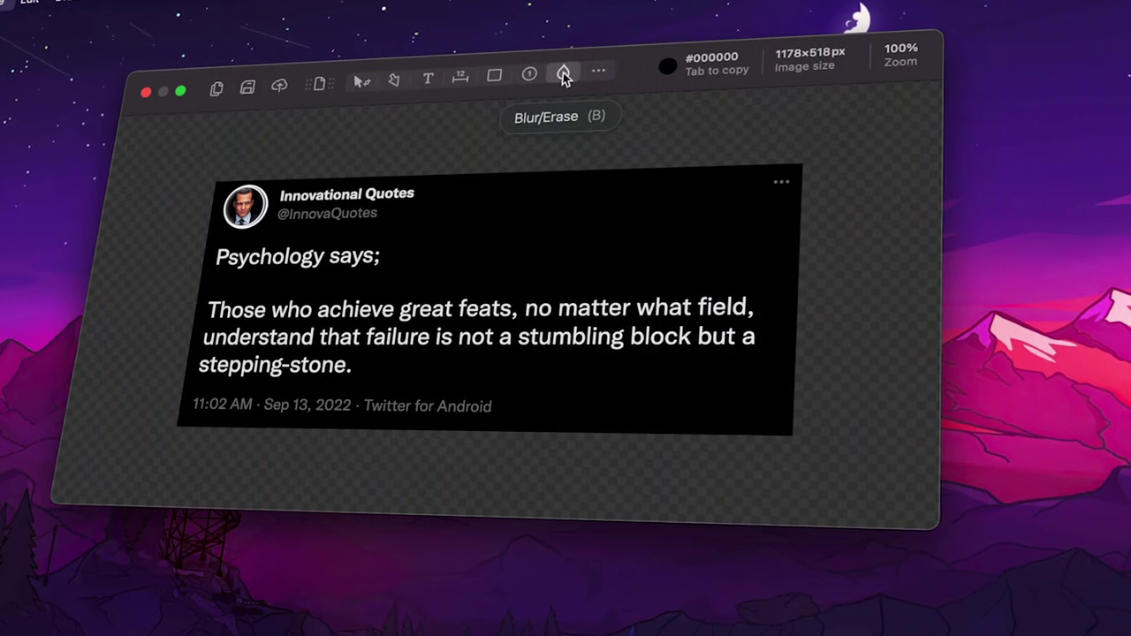
pyautogui.click(563, 72)
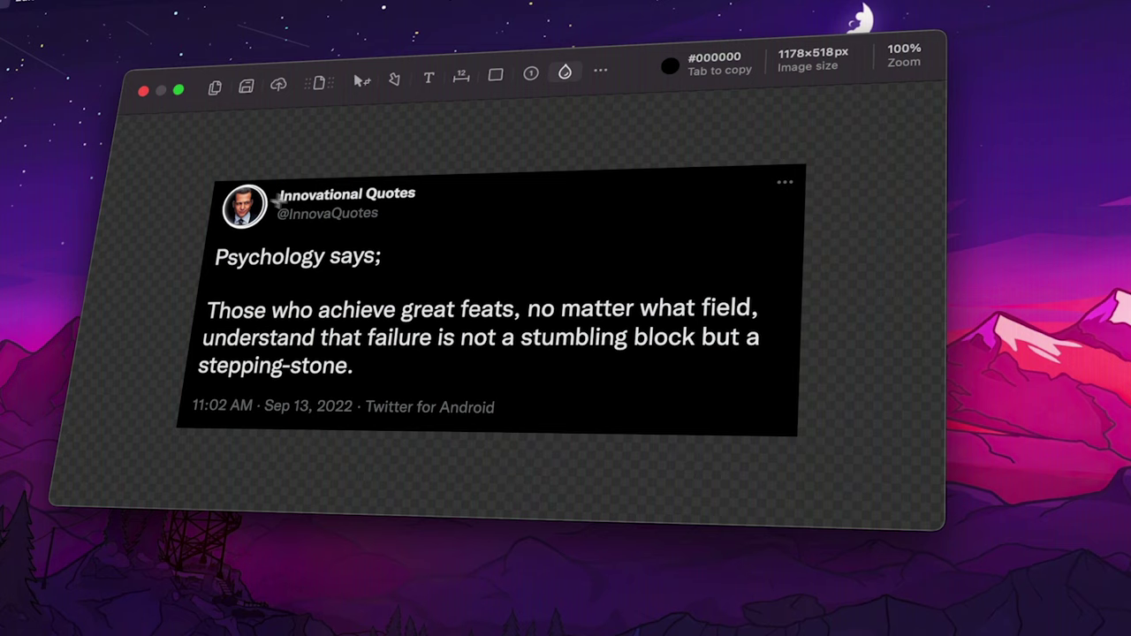
pyautogui.moveTo(214, 182); pyautogui.dragTo(339, 236)
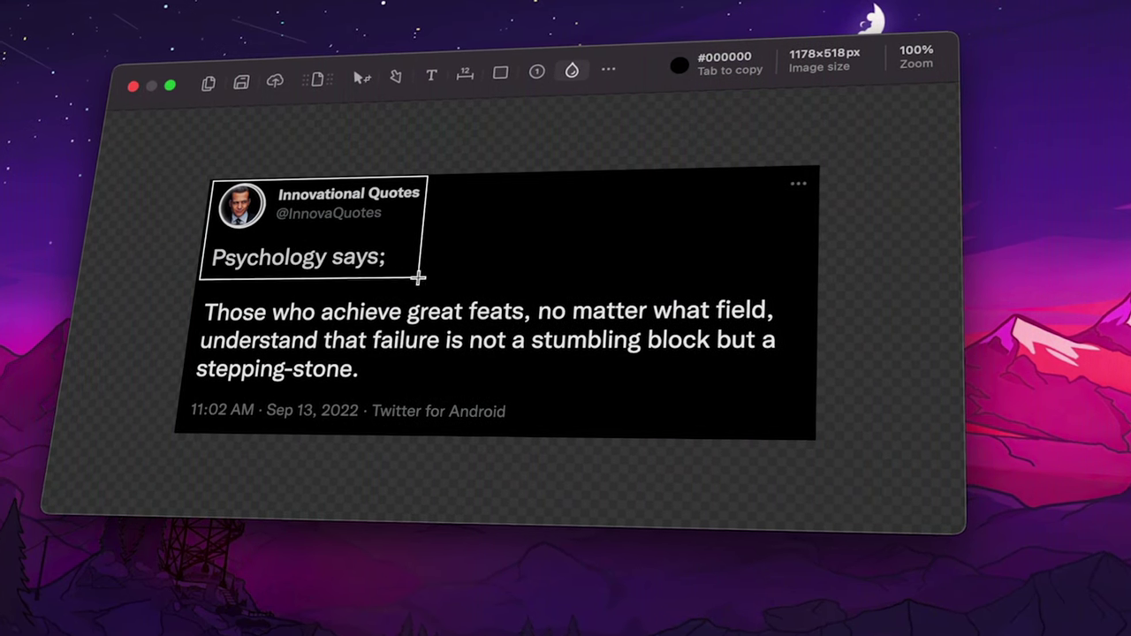
pyautogui.moveTo(429, 279); pyautogui.dragTo(433, 285)
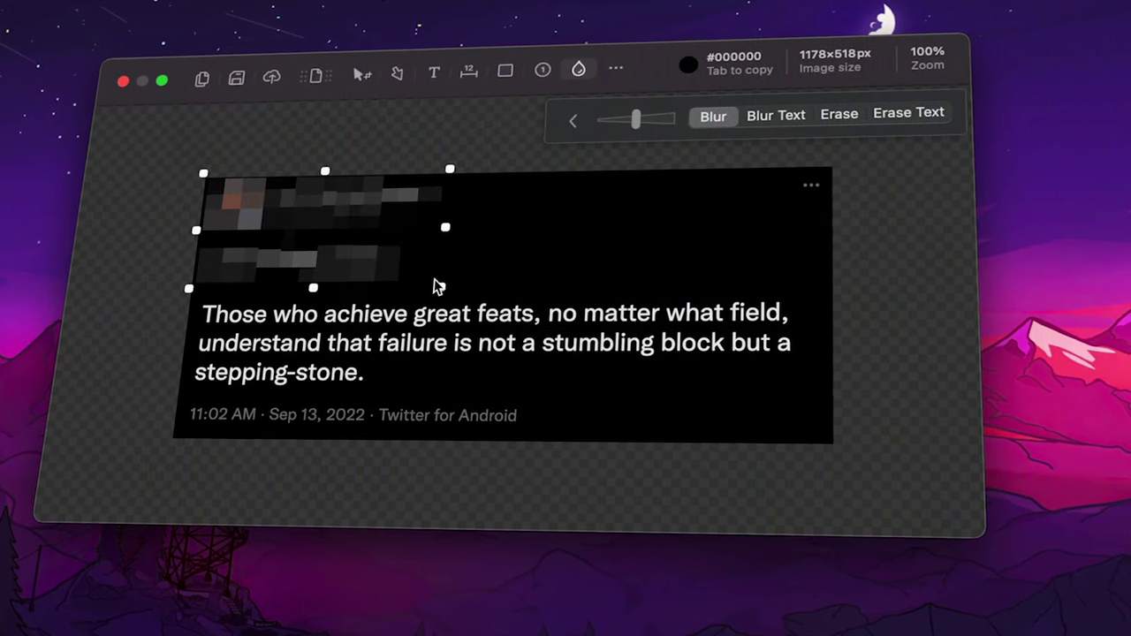
pyautogui.moveTo(642, 124); pyautogui.dragTo(630, 124)
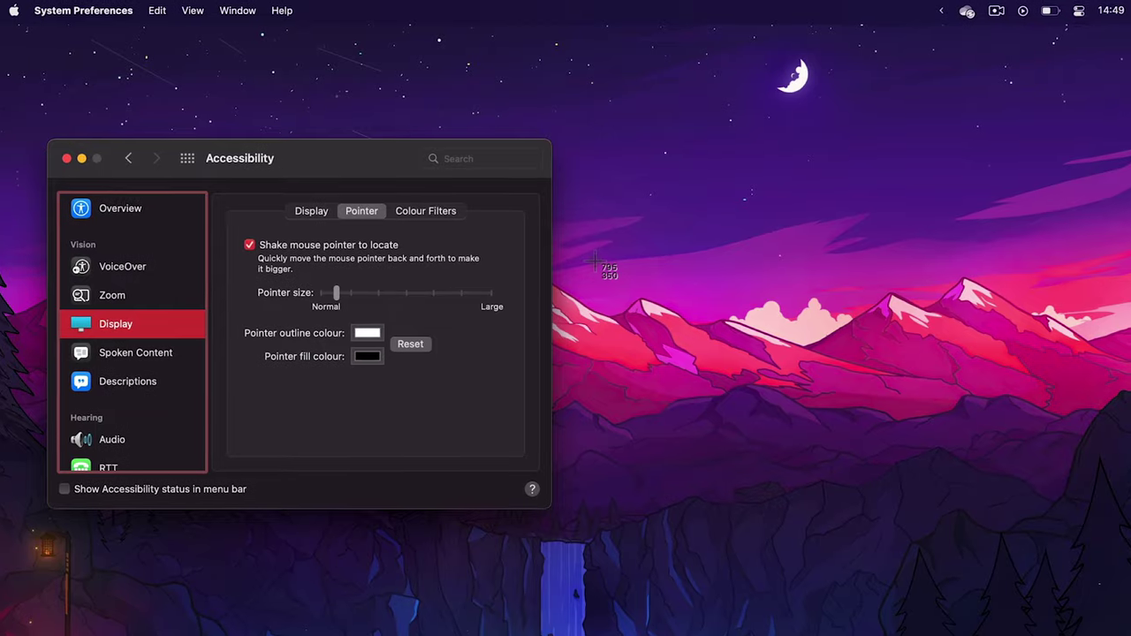
# Capture the Accessibility window and number the title, Display, Pointer tab and Reset 1–4.
pyautogui.press('space')
pyautogui.click(239, 301)
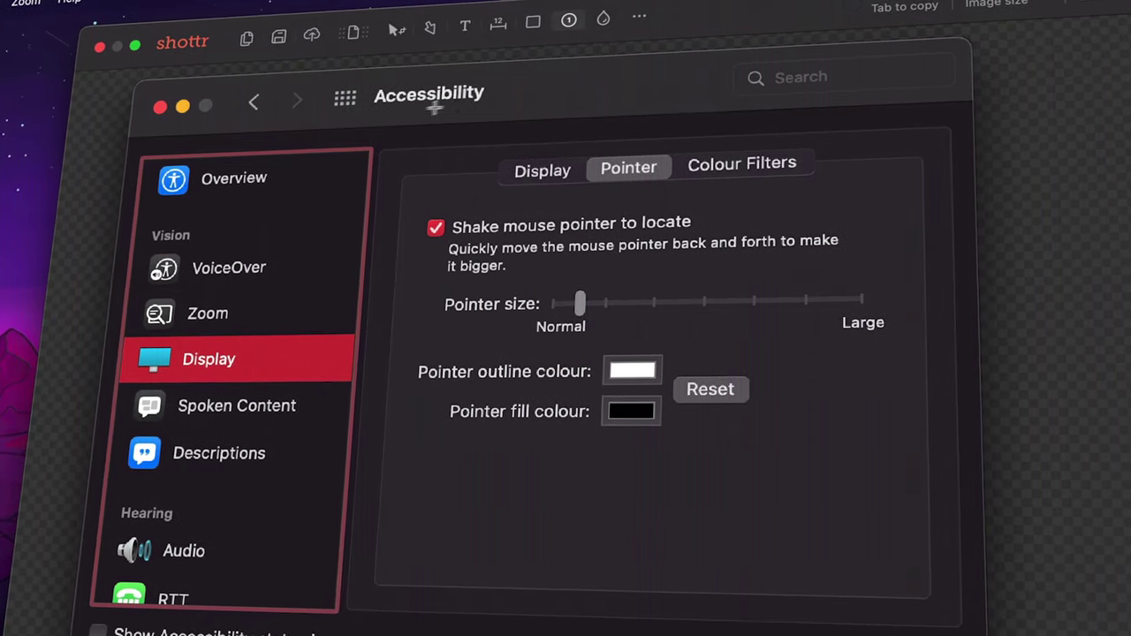
pyautogui.click(467, 104)
pyautogui.click(232, 362)
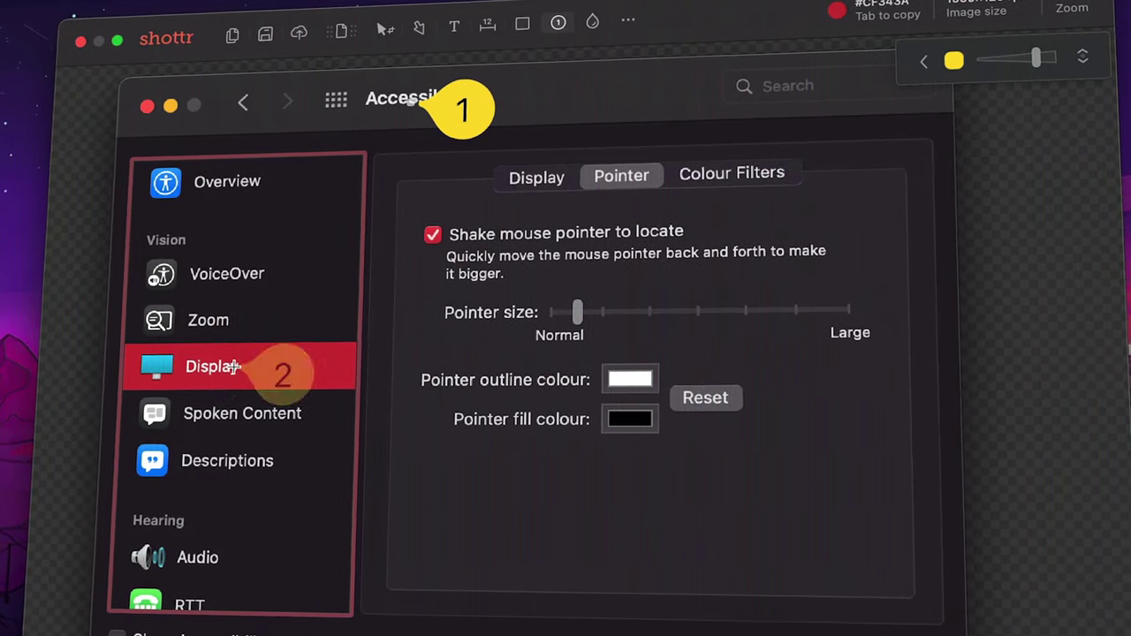
pyautogui.click(631, 178)
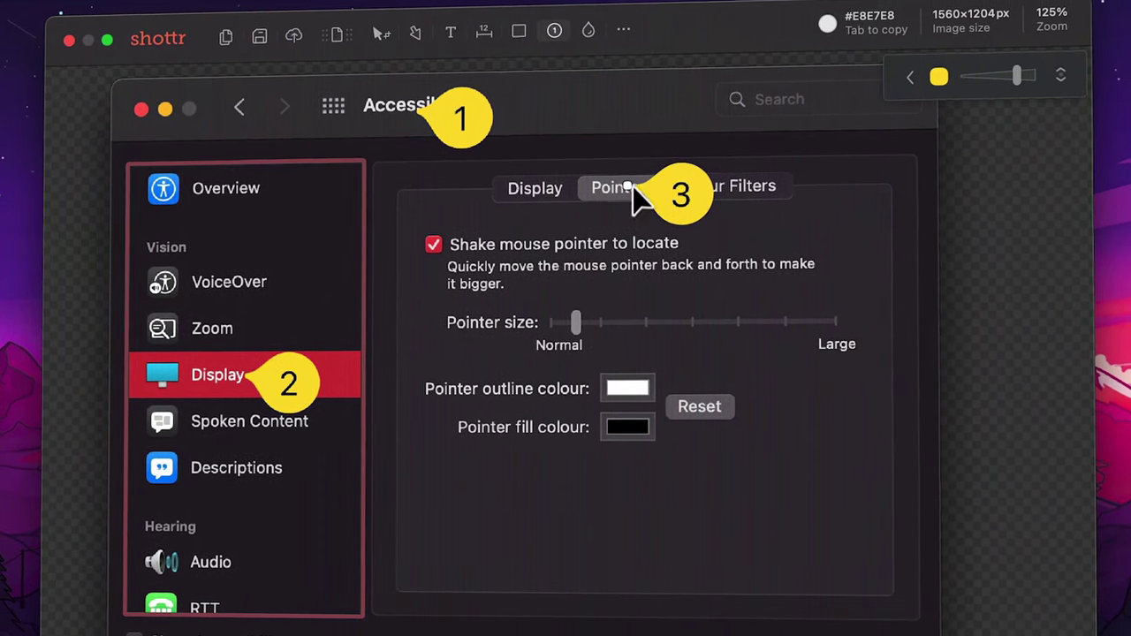
pyautogui.click(716, 412)
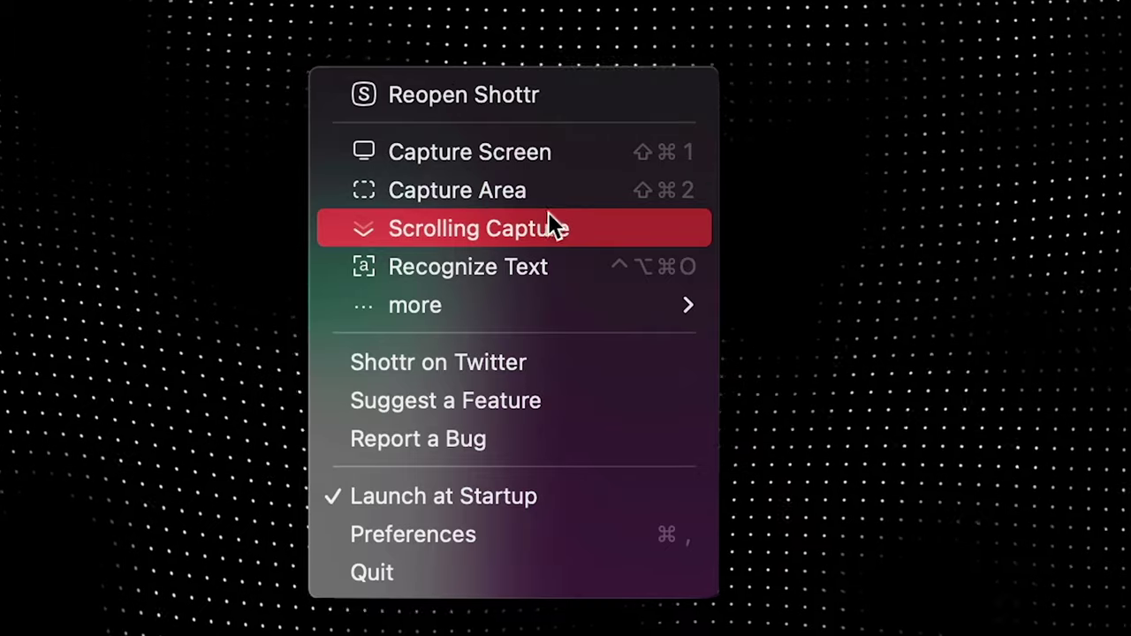
# Scroll-capture the Pexels green-photo results into a 2366×8072 px stitched screenshot.
pyautogui.click(546, 222)
pyautogui.click(546, 216)
pyautogui.scroll(-15, 513, 353)
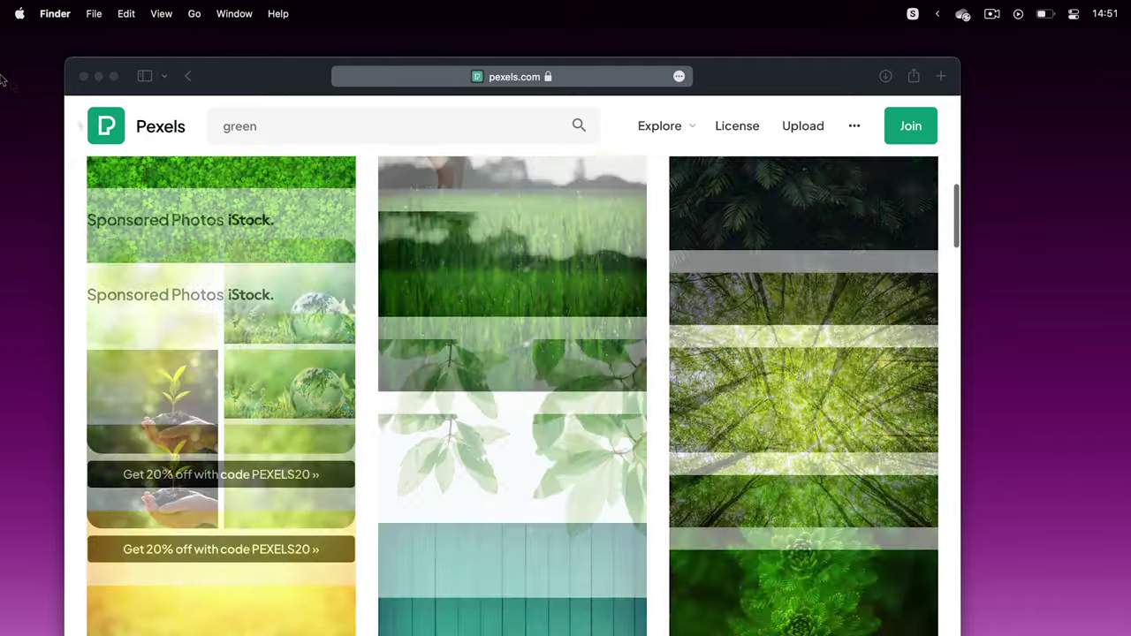
pyautogui.press('Return')
pyautogui.scroll(3, 552, 371)
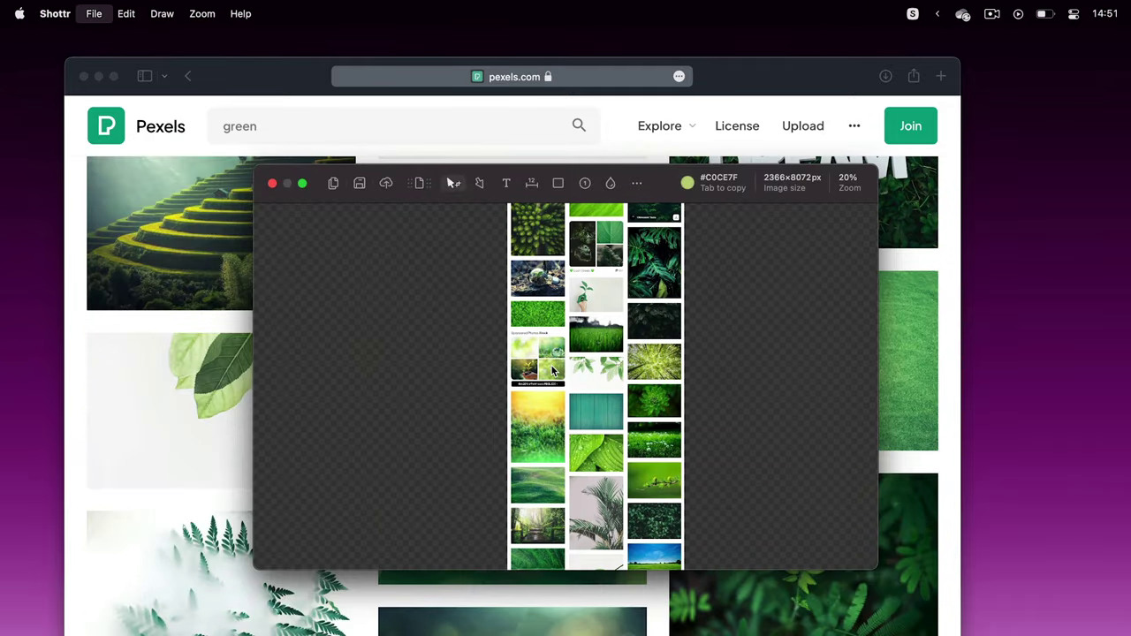
pyautogui.scroll(5, 603, 376)
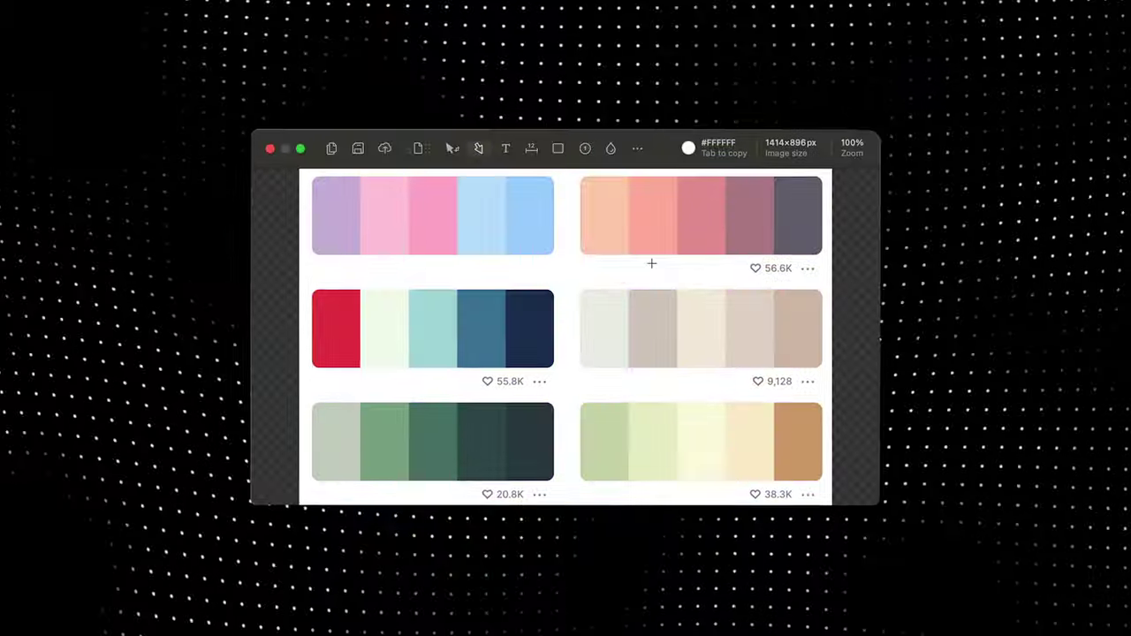
# Draw a red arrow from the peach palette, raise its tail, and change its style.
pyautogui.moveTo(651, 260); pyautogui.dragTo(527, 270)
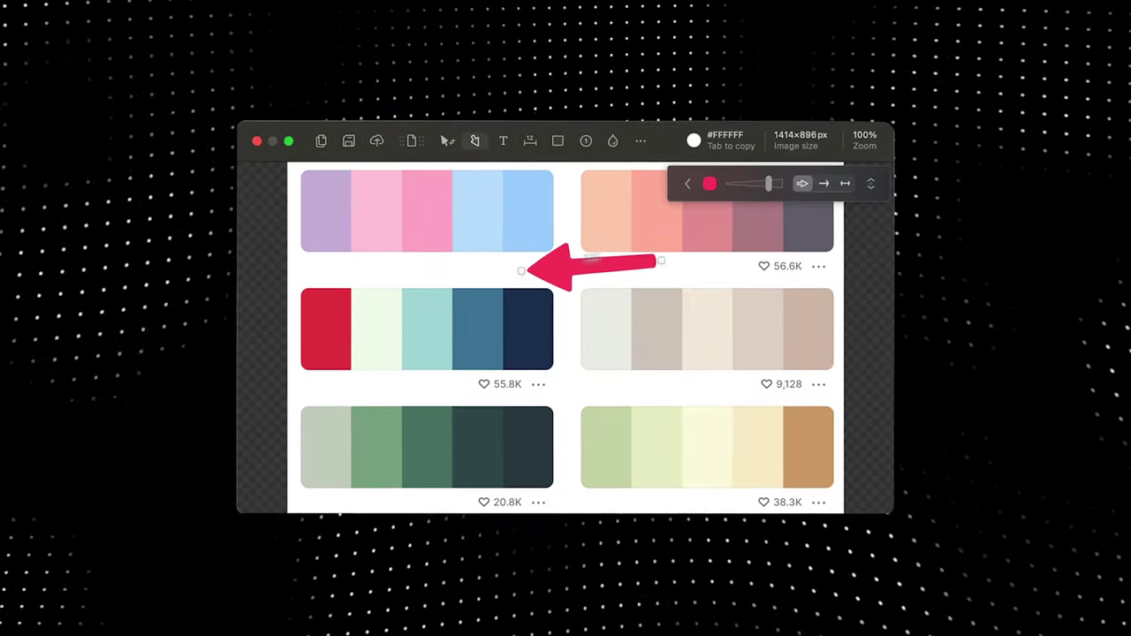
pyautogui.moveTo(655, 263); pyautogui.dragTo(667, 227)
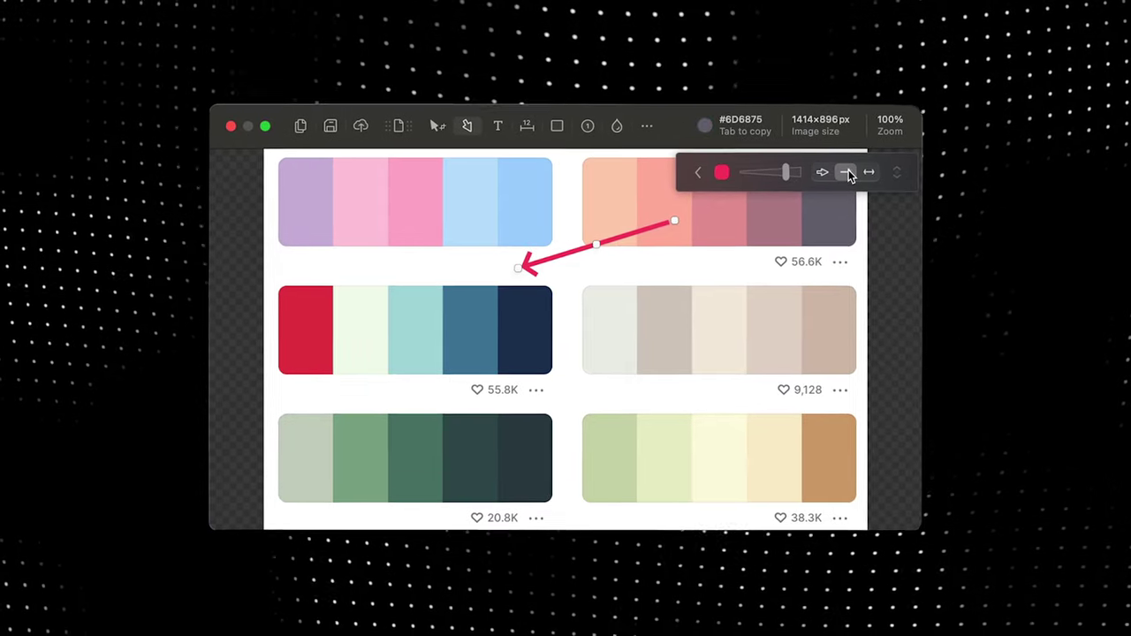
pyautogui.click(869, 173)
pyautogui.click(820, 172)
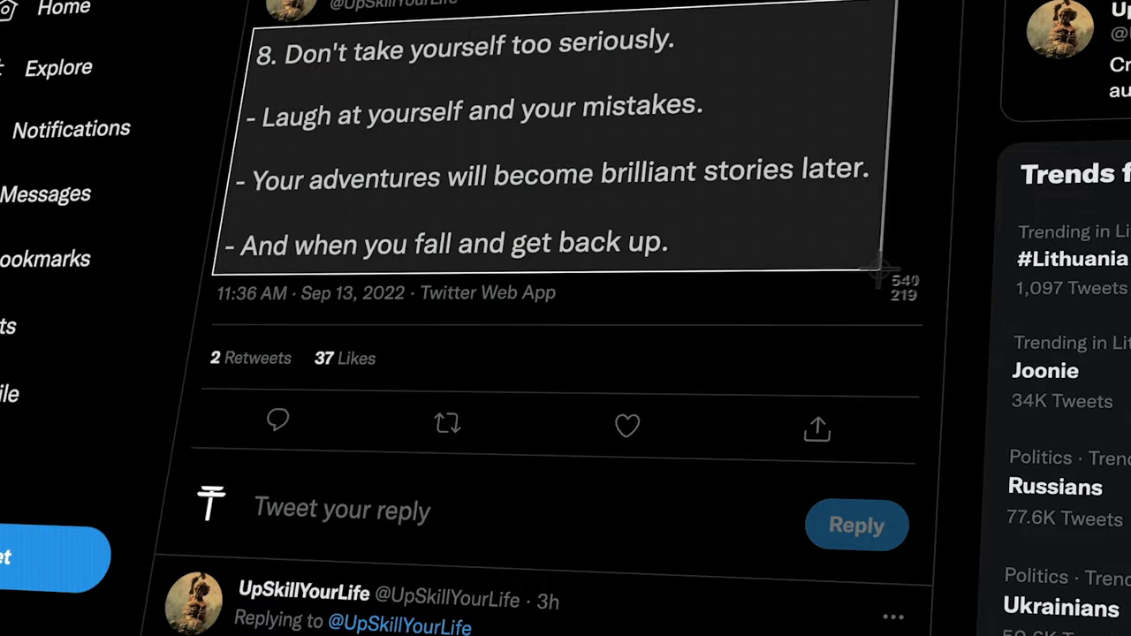
# Recognise the tweet's '8. Don't take yourself too seriously.' text and bring TextEdit forward.
pyautogui.moveTo(879, 270); pyautogui.dragTo(884, 272)
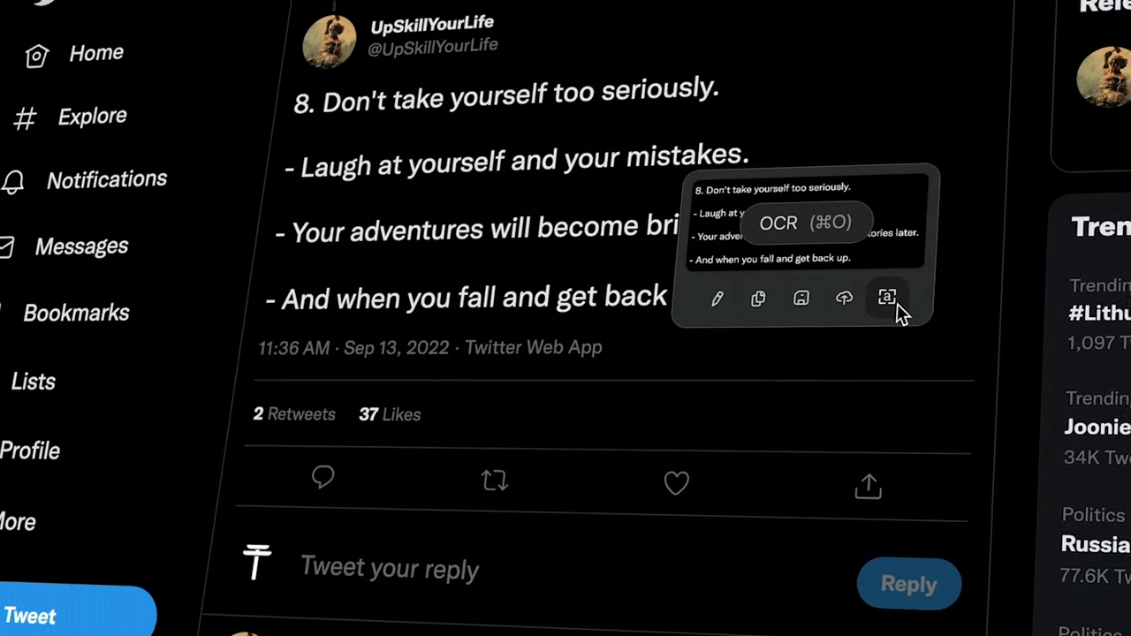
pyautogui.click(888, 298)
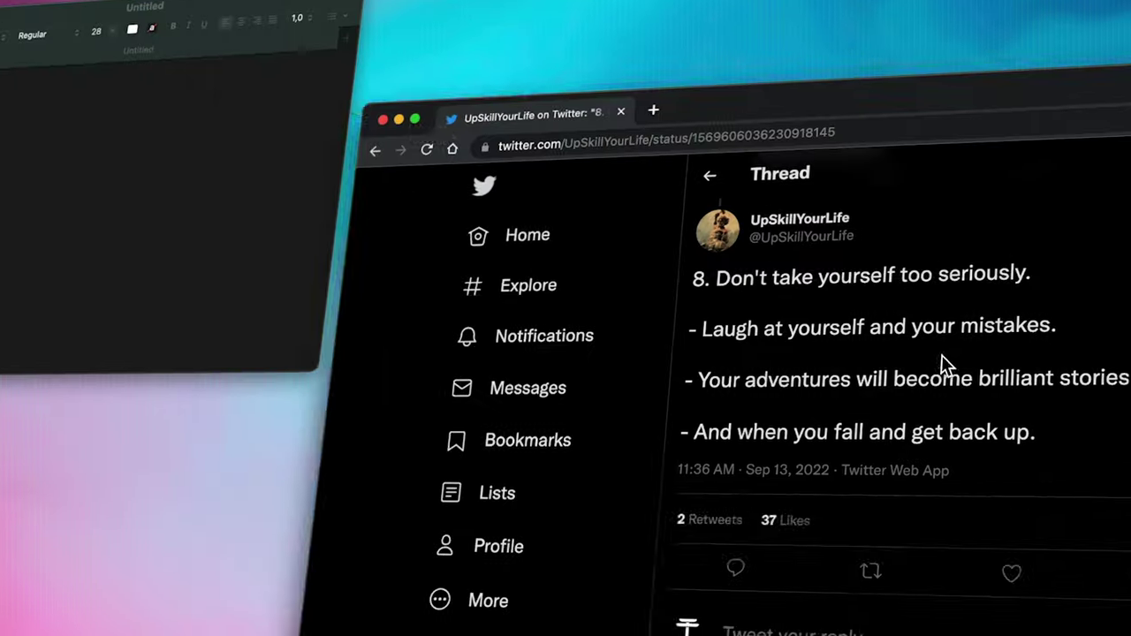
pyautogui.click(258, 137)
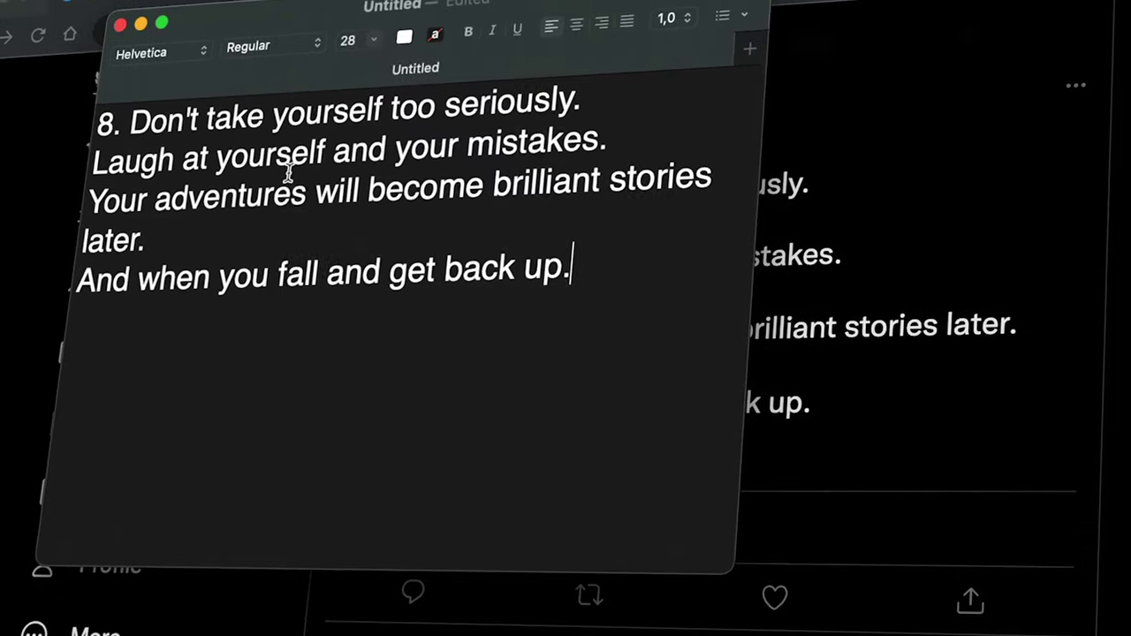
# Select all the recognised text, then place the 'alrightyyyy' label on the gradient image.
pyautogui.press('super+a')
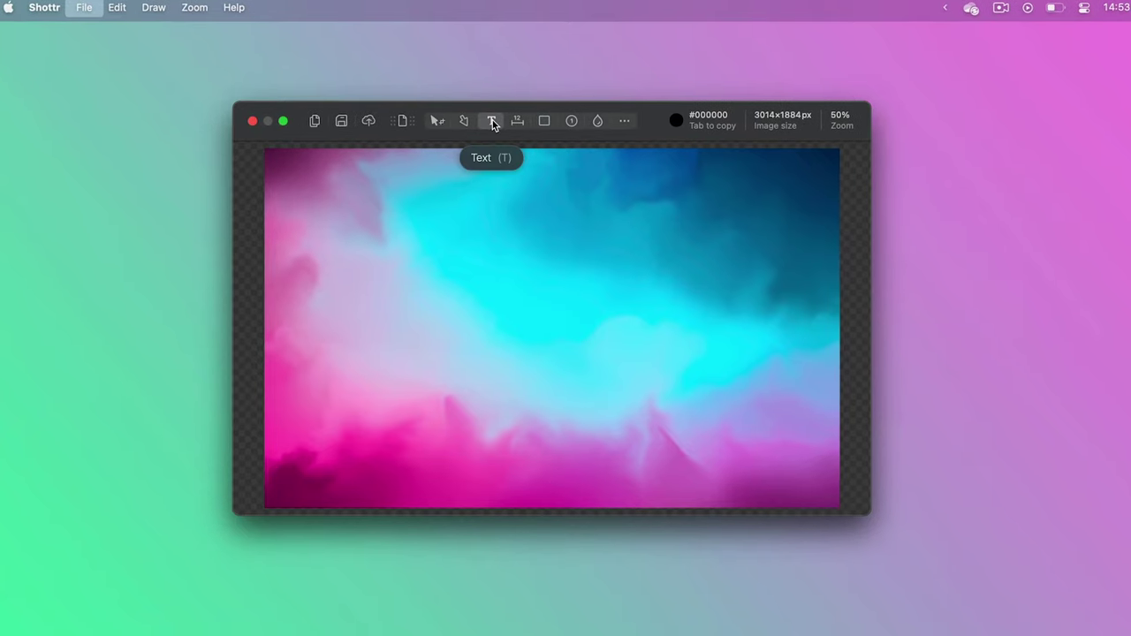
pyautogui.click(419, 256)
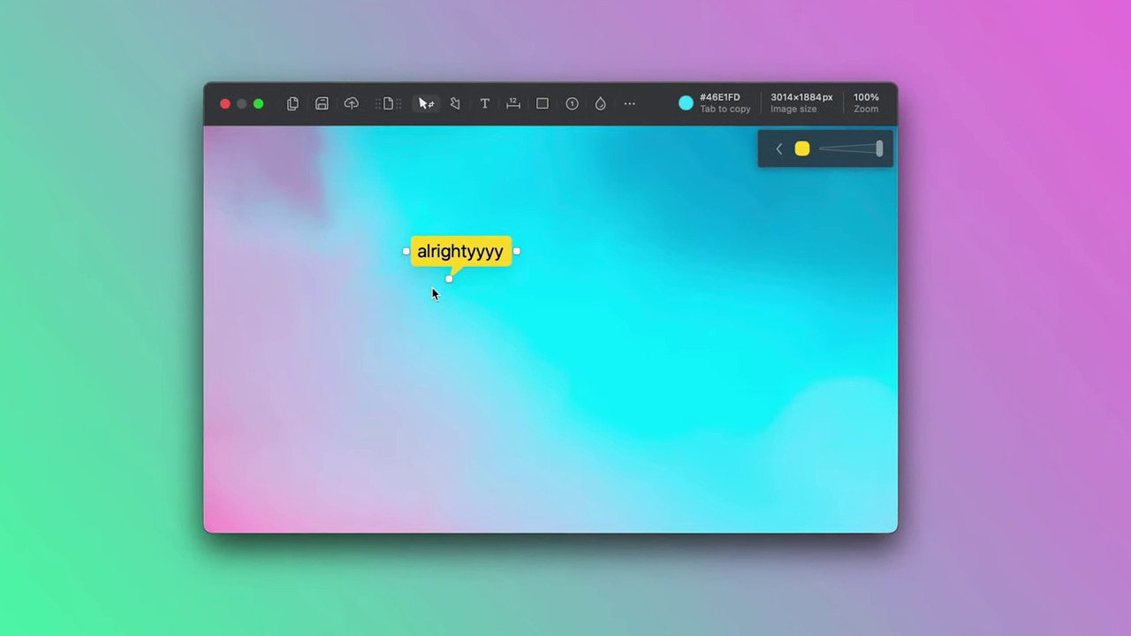
# Select the 'alrightyyyy' text label in the Shottr editor.
pyautogui.click(453, 261)
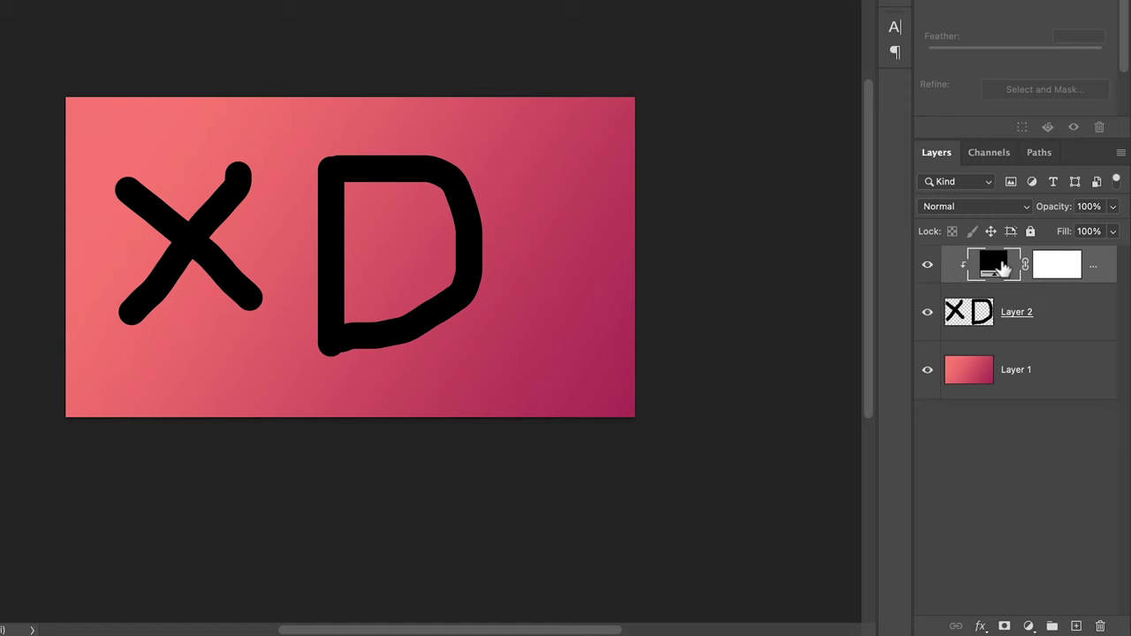
# Recolour the XD fill layer to cyan #13CDF8 using the pasted hex code.
pyautogui.doubleClick(998, 265)
pyautogui.write('#13CDF8')
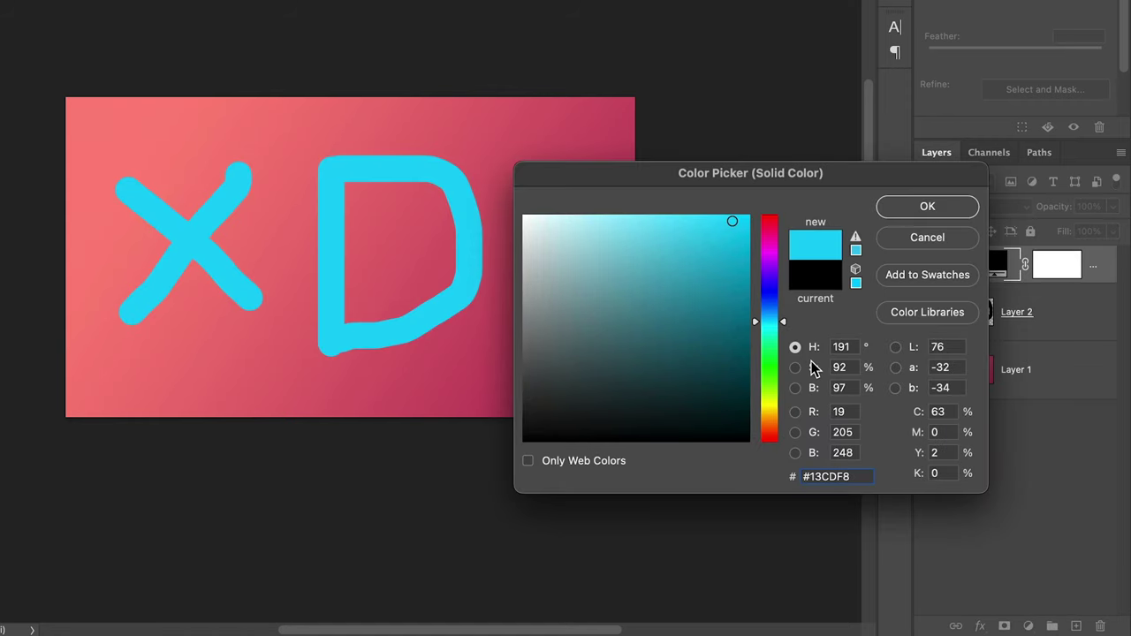
pyautogui.click(927, 208)
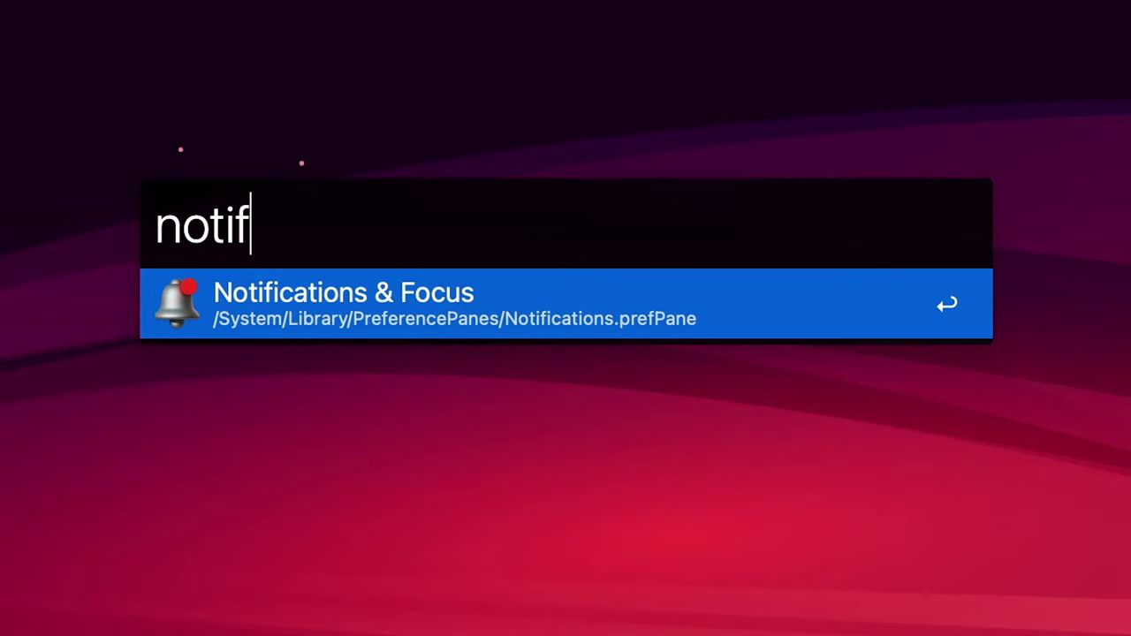
pyautogui.press('Return')
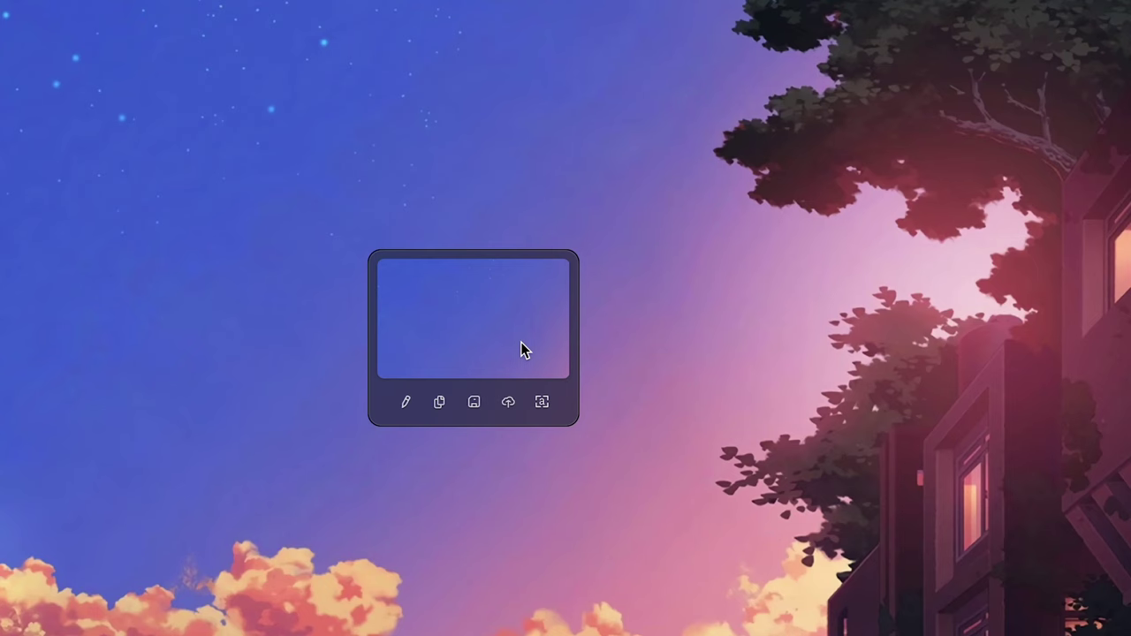
# Switch on Allow Notifications for Shottr in Notifications & Focus, alert style None.
pyautogui.press('super+s')
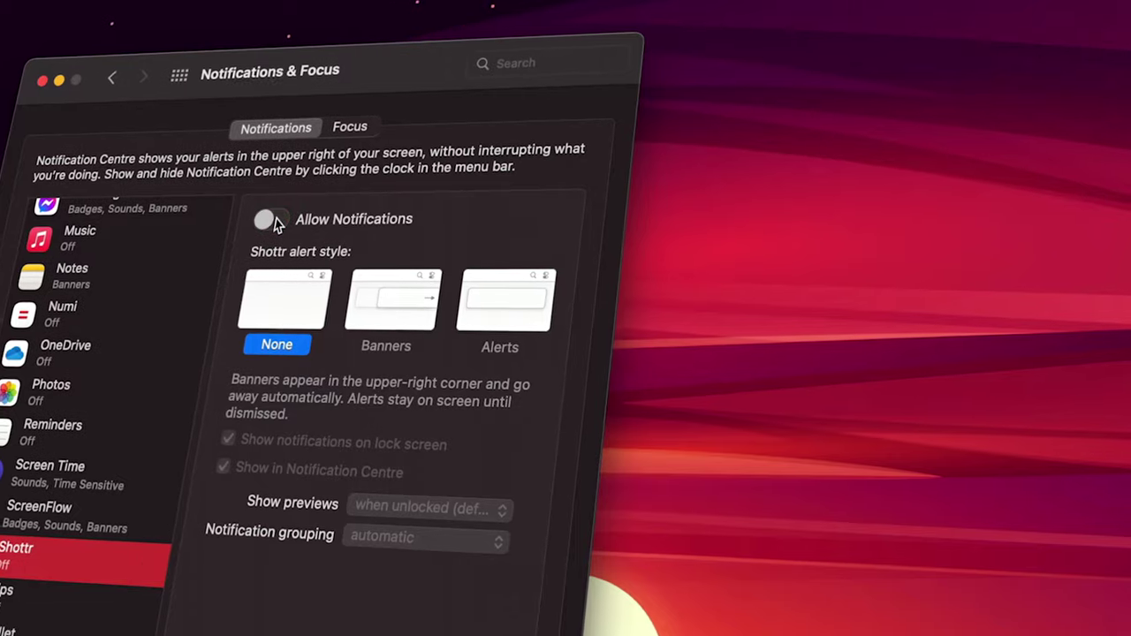
pyautogui.click(267, 214)
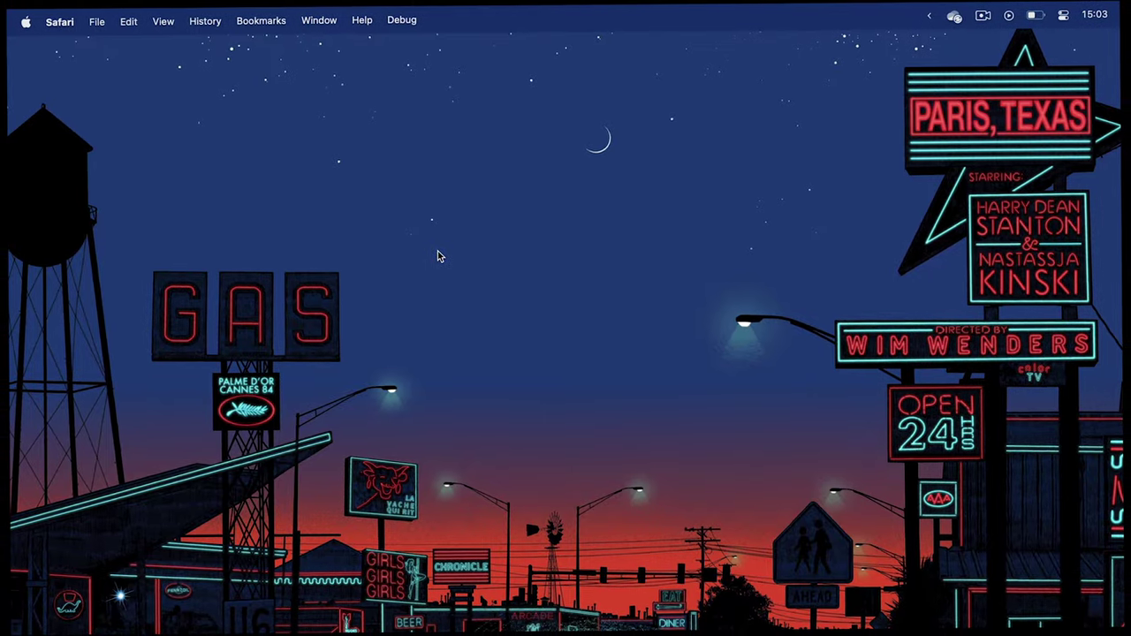
# Bring up Launchpad with F4 and open the Utilities folder containing Shottr.
pyautogui.press('F4')
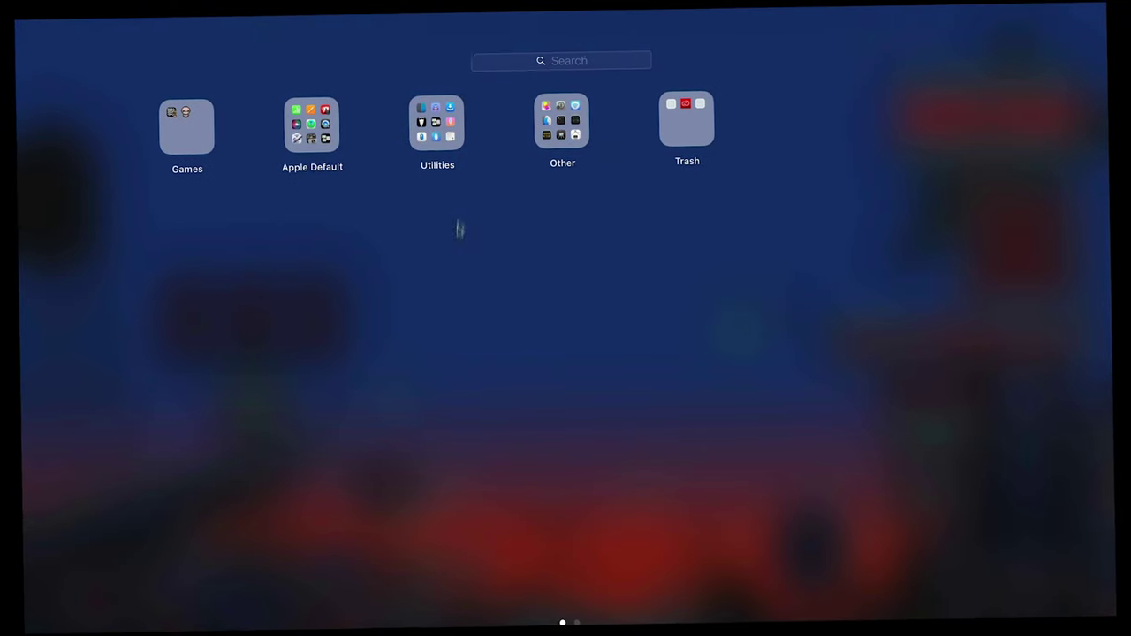
pyautogui.click(433, 147)
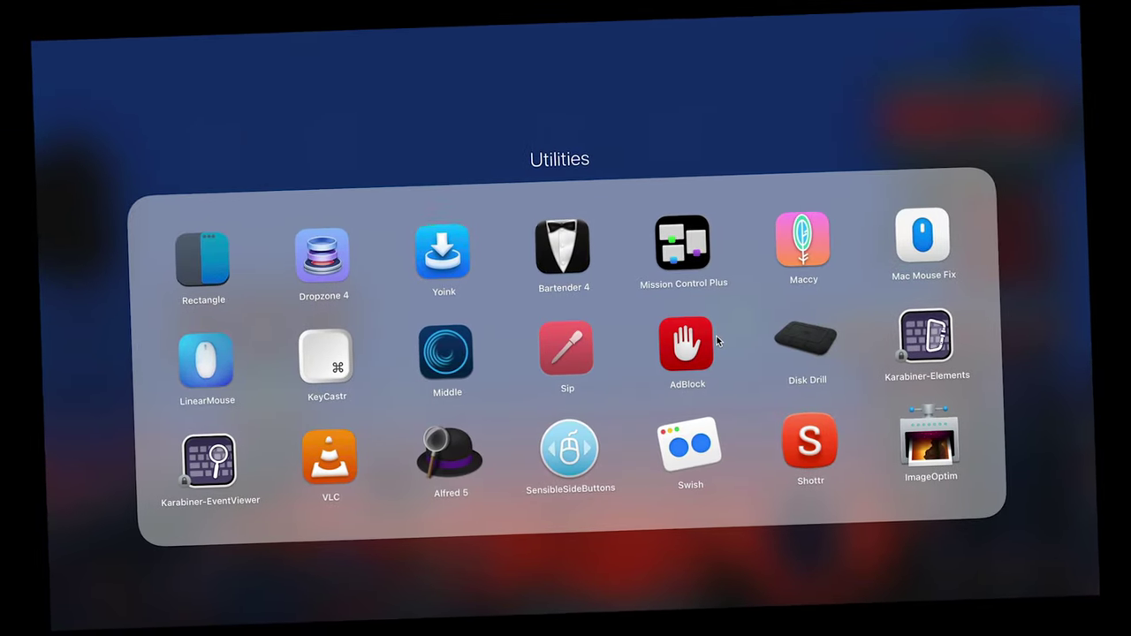